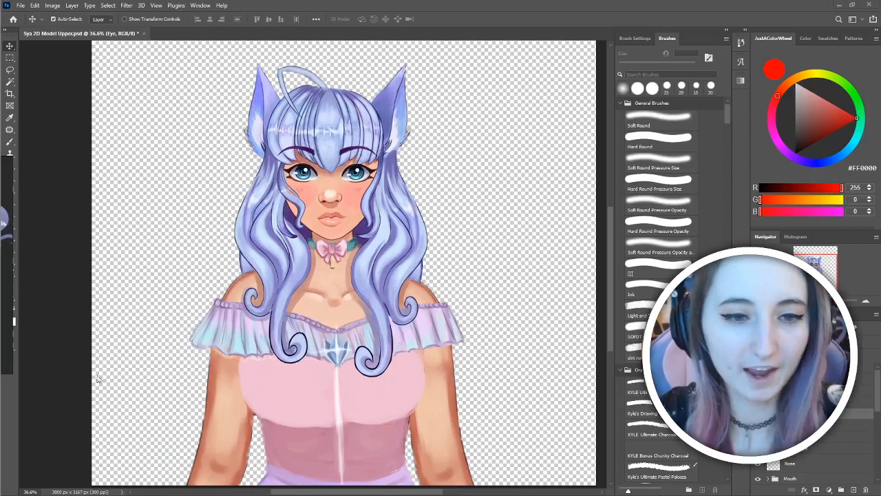
scroll(209, 288, up, 1)
scroll(380, 309, down, 2)
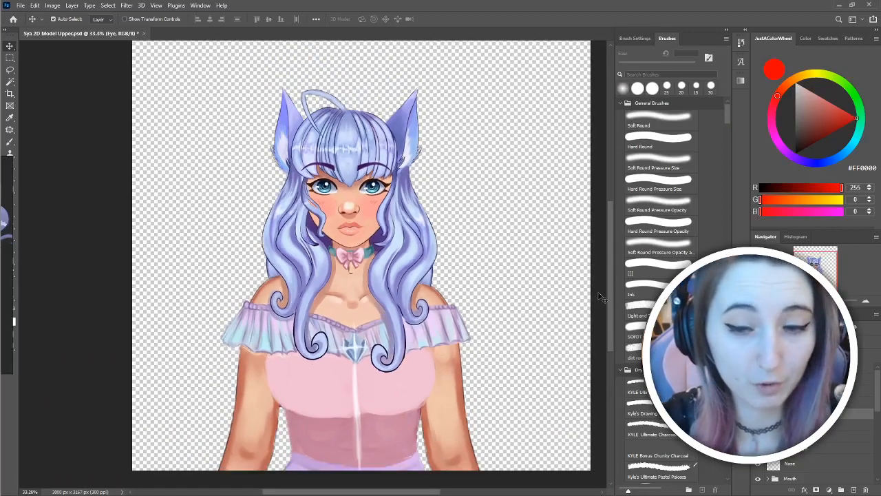
mouse_move(611, 283)
mouse_down()
mouse_move(611, 305)
mouse_move(612, 286)
mouse_up()
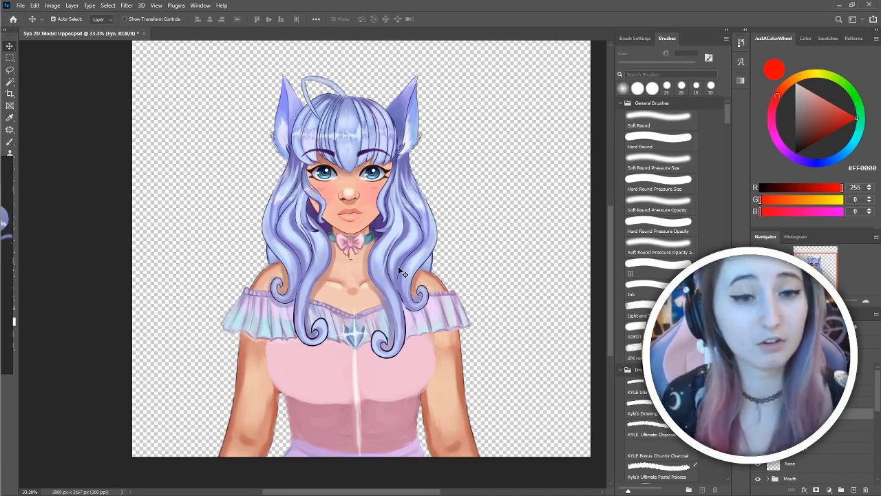
mouse_move(1, 130)
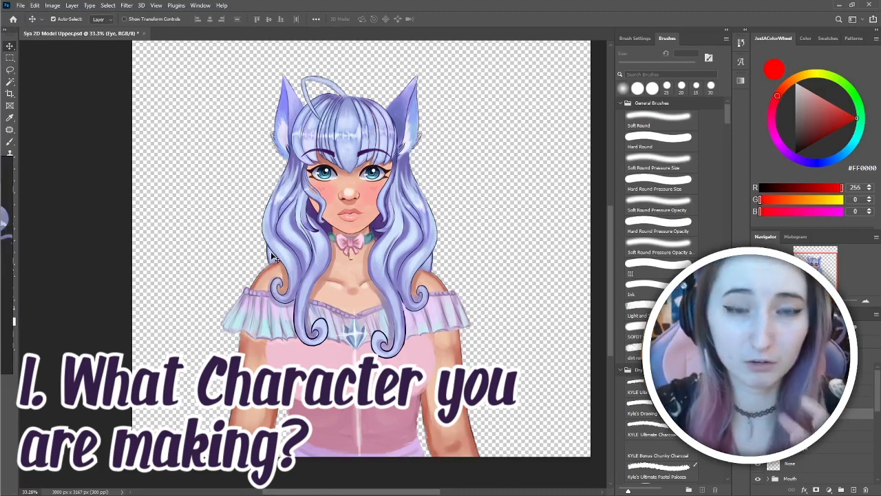
mouse_move(4, 192)
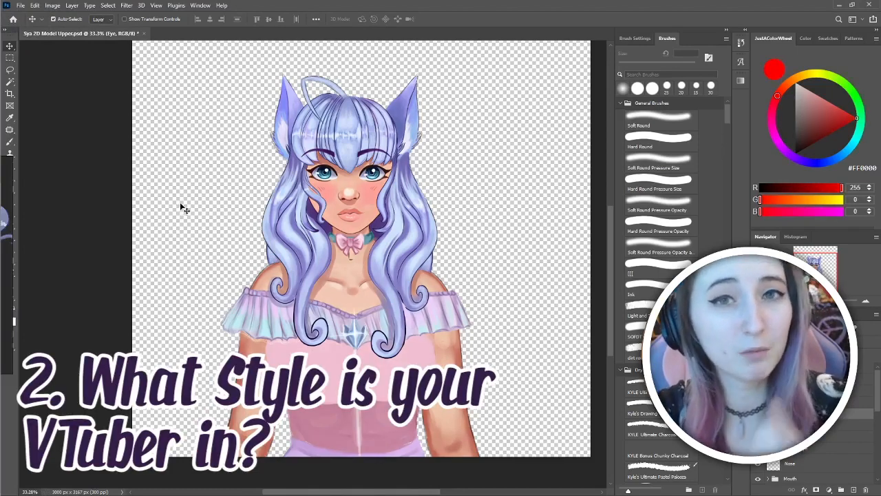
Switch to the PureRef board Syaref.pur and place its window over the canvas beside the character.
mouse_move(39, 220)
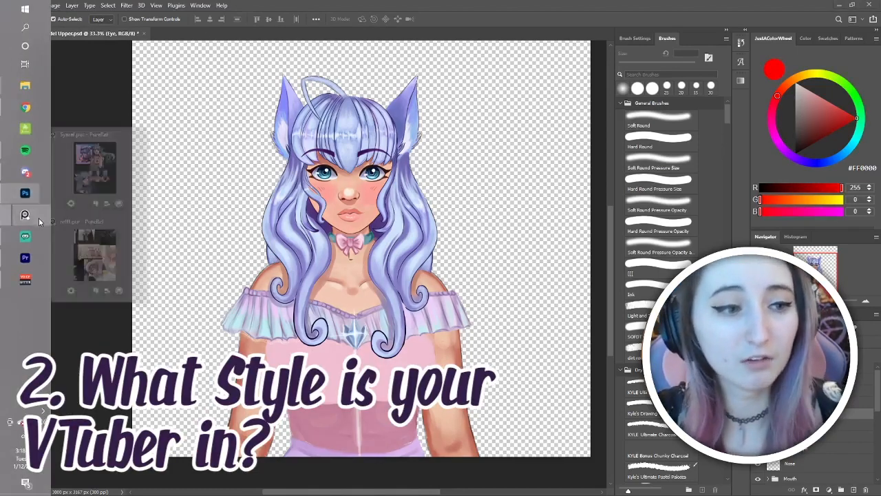
click(103, 181)
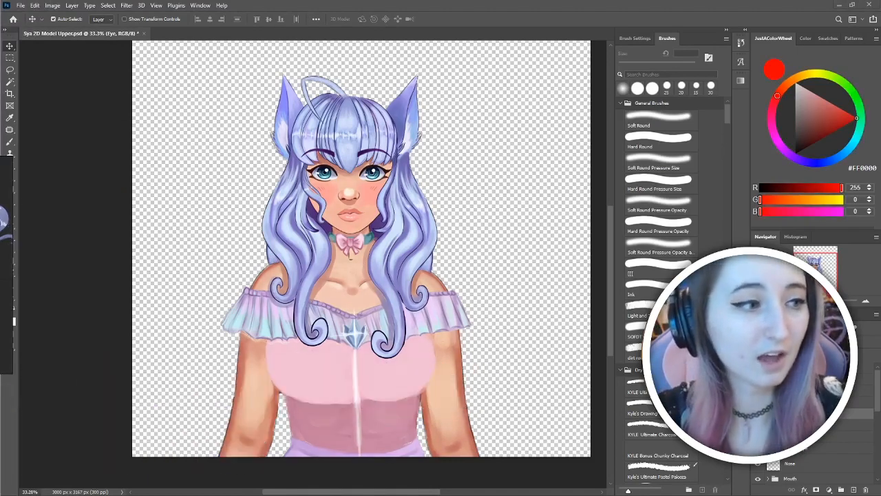
drag(4, 218, 160, 122)
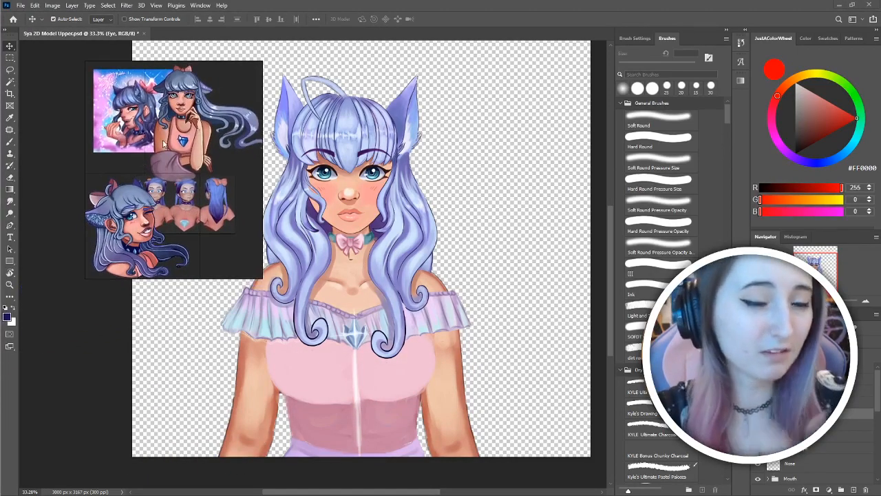
drag(197, 168, 199, 162)
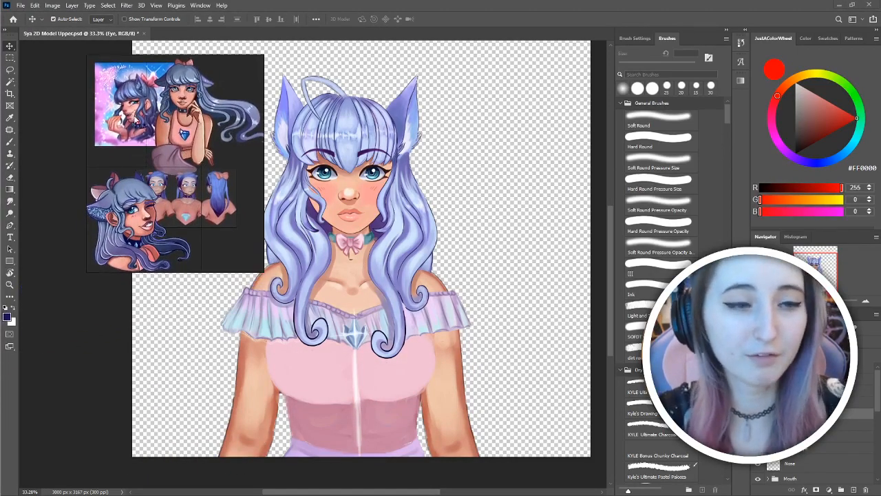
Move the three-view character image beside the winking portrait and shift the reference board away from the character.
scroll(133, 117, up, 2)
drag(208, 224, 240, 194)
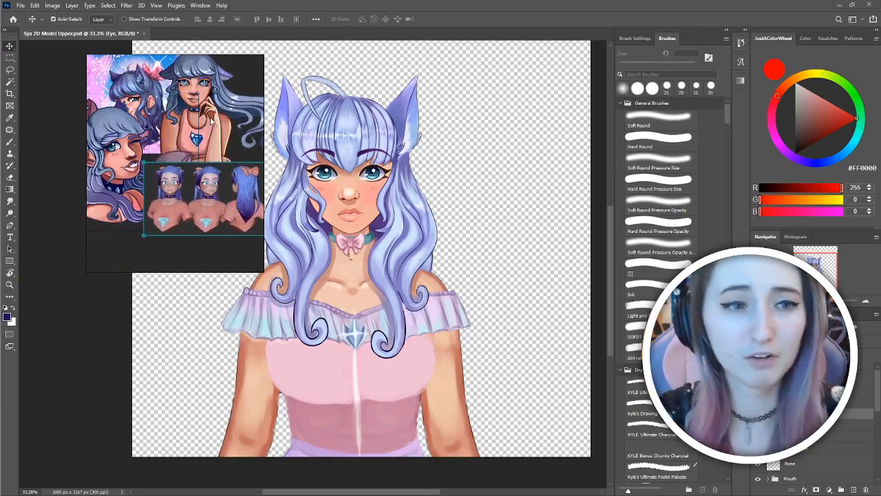
drag(188, 140, 120, 128)
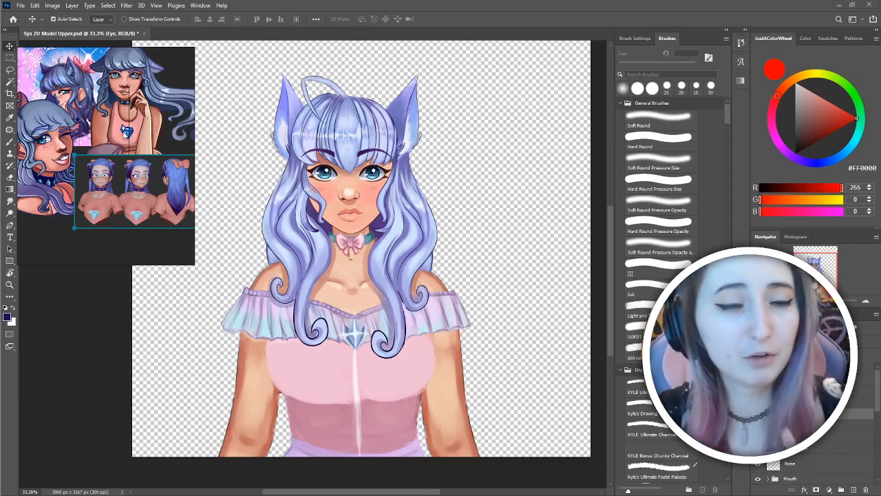
right_click(125, 132)
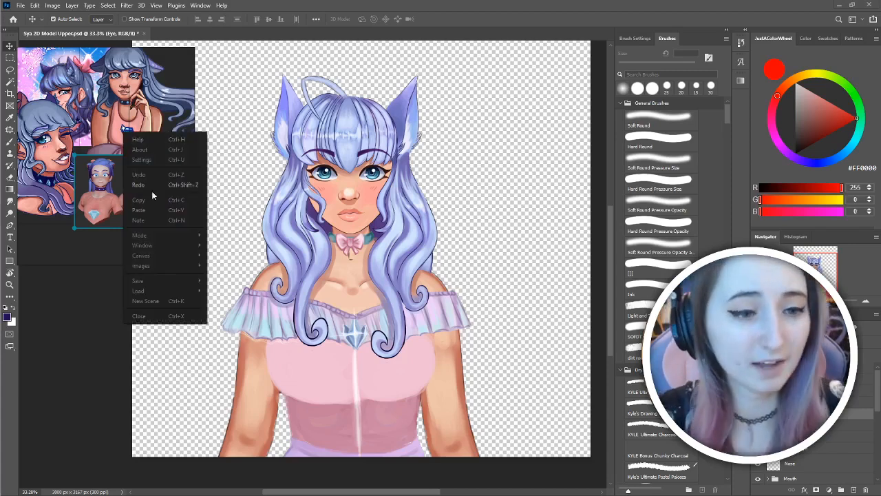
right_click(90, 222)
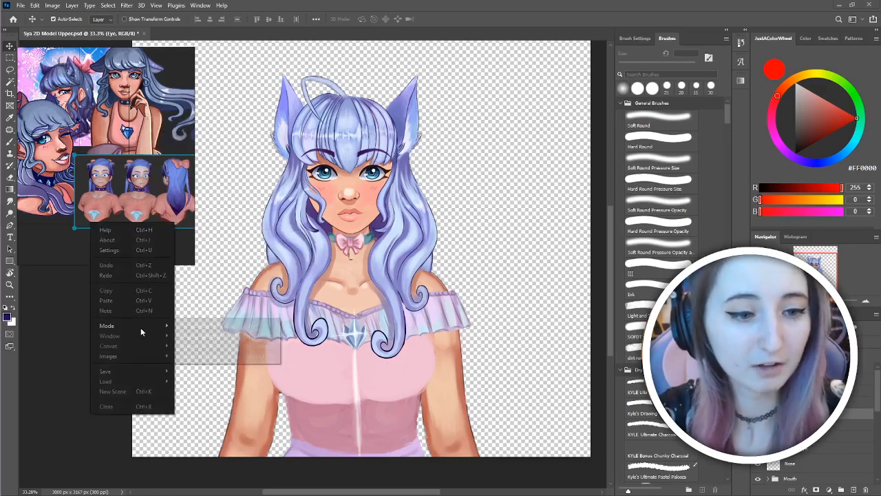
drag(63, 241, 88, 242)
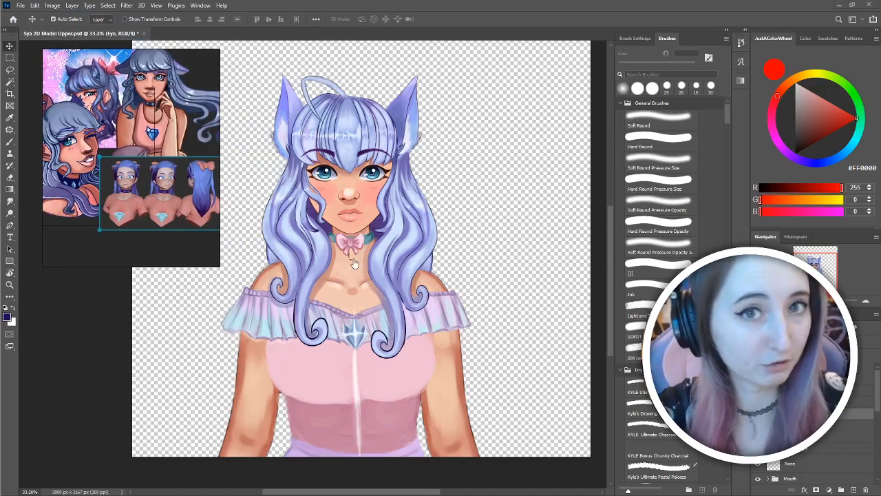
right_click(136, 240)
right_click(116, 181)
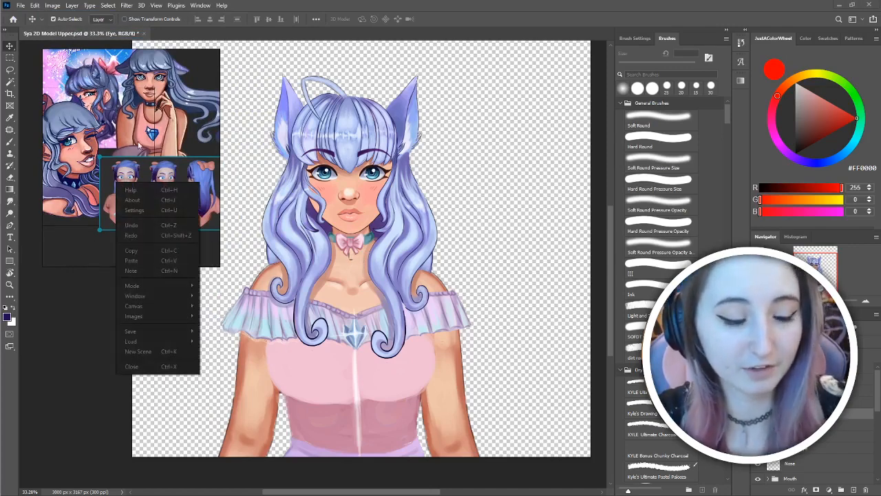
Reposition the winking portrait on the reference board next to the portrait with the pink background.
click(139, 131)
double_click(140, 132)
drag(176, 141, 186, 113)
scroll(117, 121, down, 2)
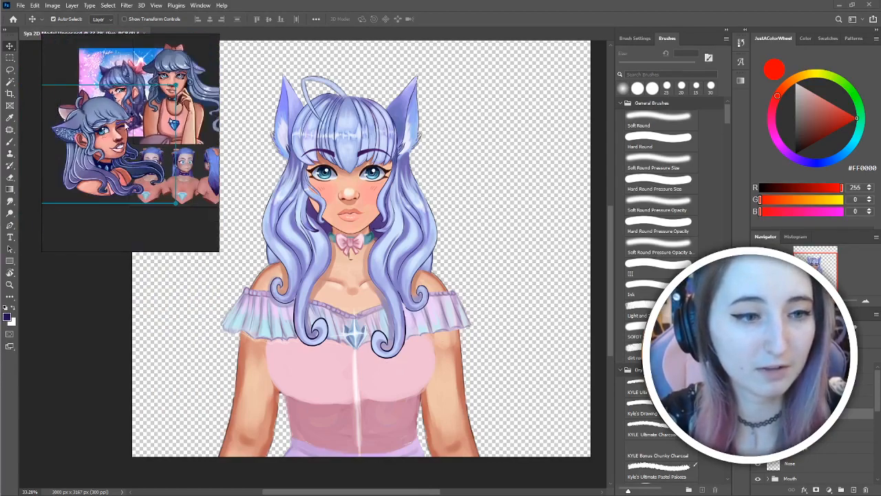
scroll(117, 121, up, 4)
drag(117, 120, 146, 129)
drag(146, 128, 108, 100)
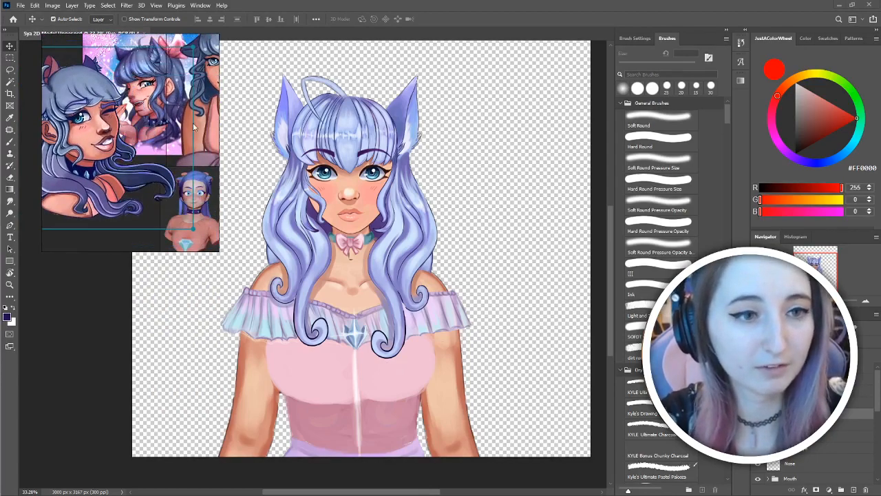
Scale down the winking portrait and rearrange the stacking of the overlapping character portraits on the board.
drag(193, 124, 161, 125)
click(127, 85)
click(126, 42)
click(189, 221)
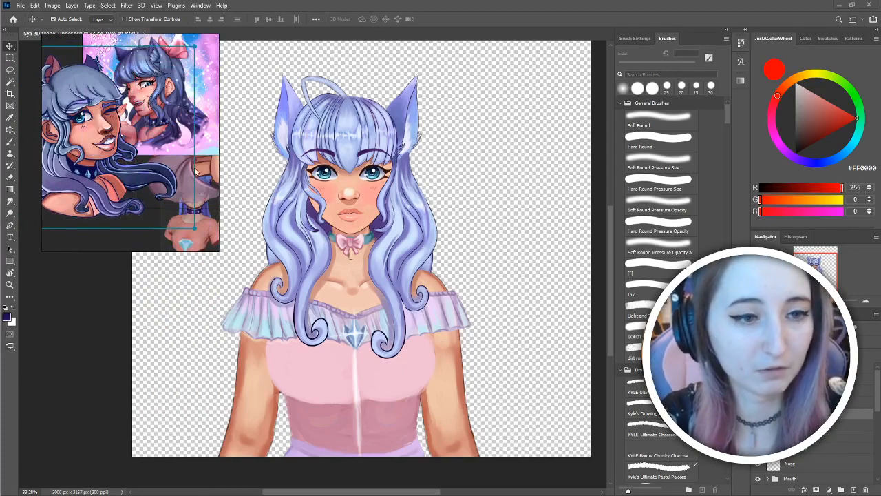
drag(195, 171, 188, 112)
click(92, 128)
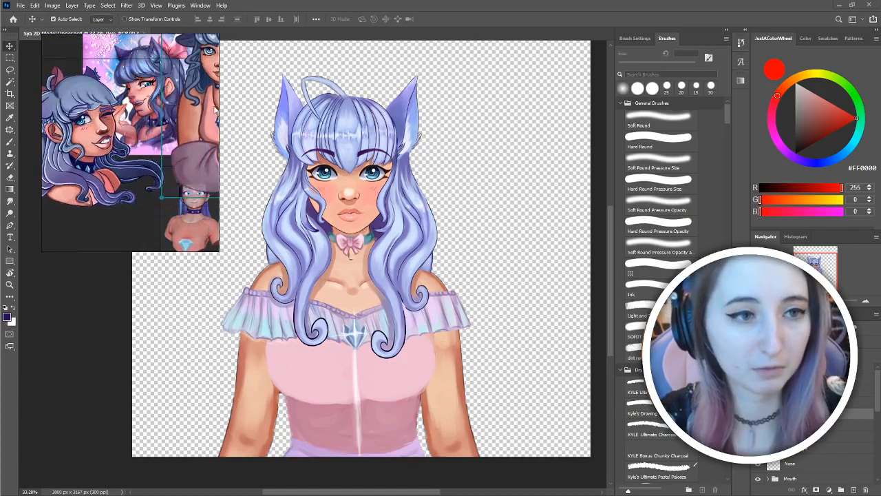
Bring up the second PureRef board and place it over the first one beside the character.
mouse_move(25, 215)
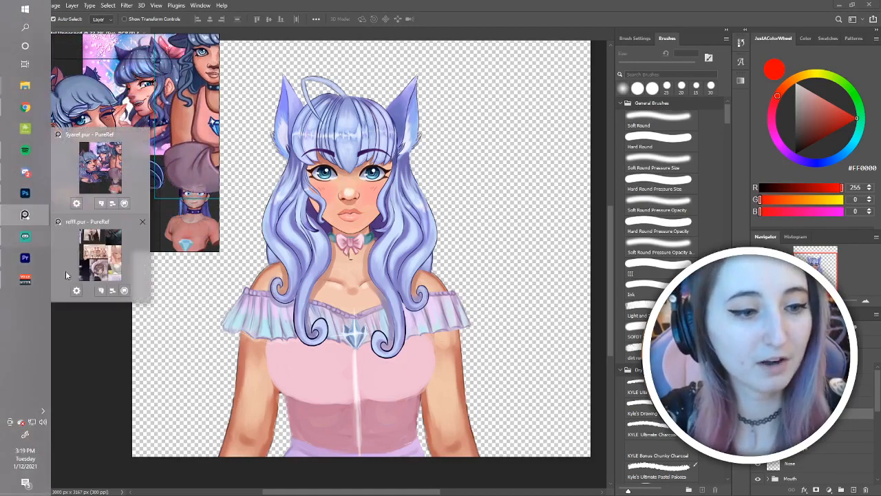
click(66, 275)
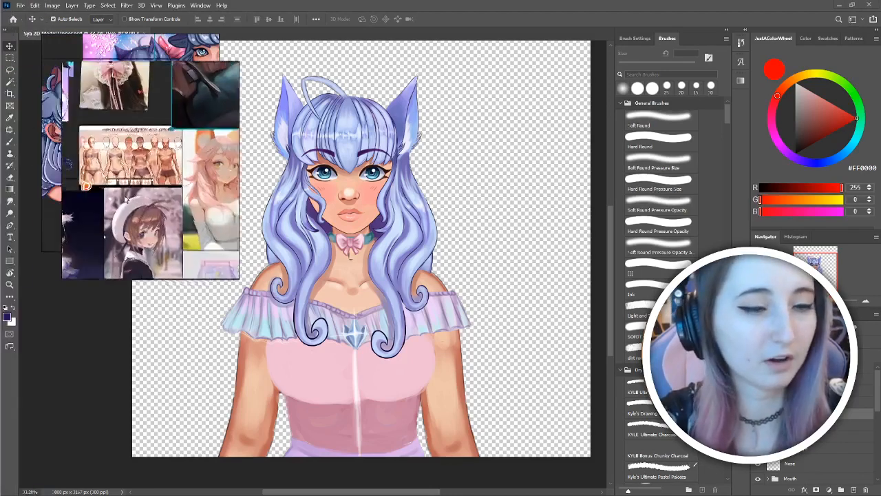
drag(126, 199, 194, 203)
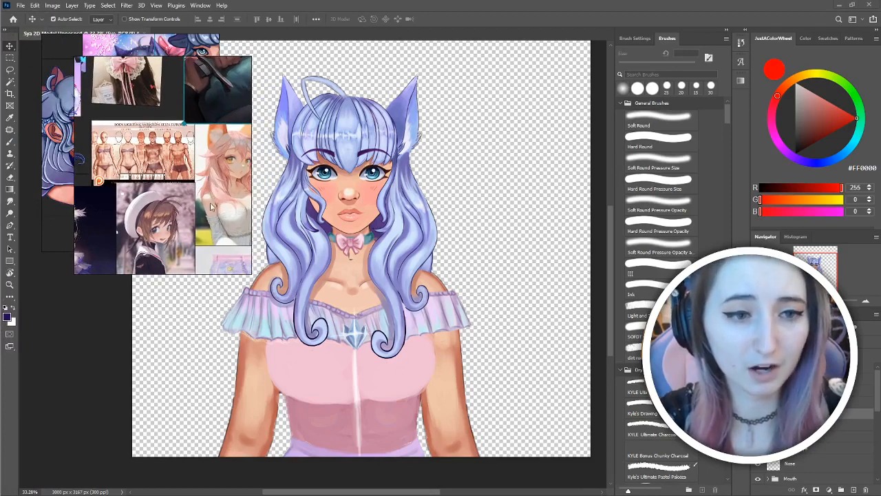
Examine the second board's outfit and female torso references and its guide on drawing full lips.
drag(186, 203, 180, 66)
drag(183, 146, 143, 233)
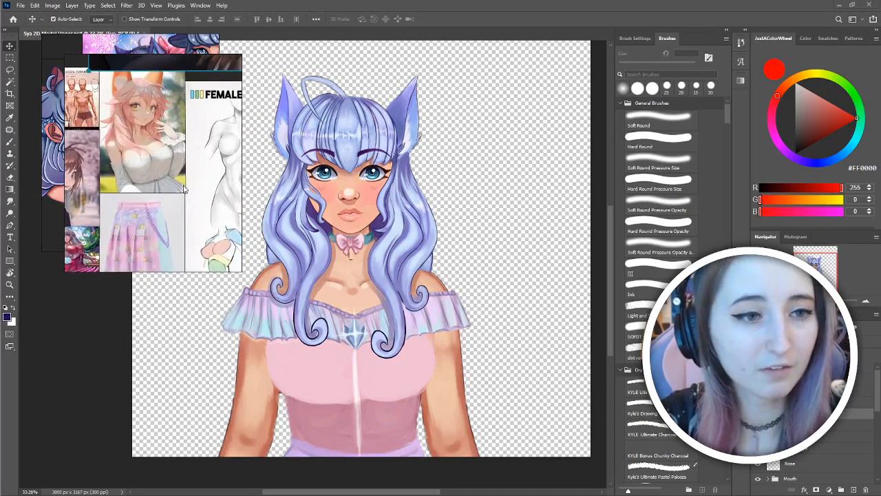
drag(183, 189, 135, 209)
mouse_move(181, 77)
mouse_down()
mouse_move(191, 232)
mouse_move(212, 271)
mouse_move(157, 206)
mouse_move(224, 224)
mouse_up()
scroll(190, 232, down, 8)
drag(122, 112, 137, 128)
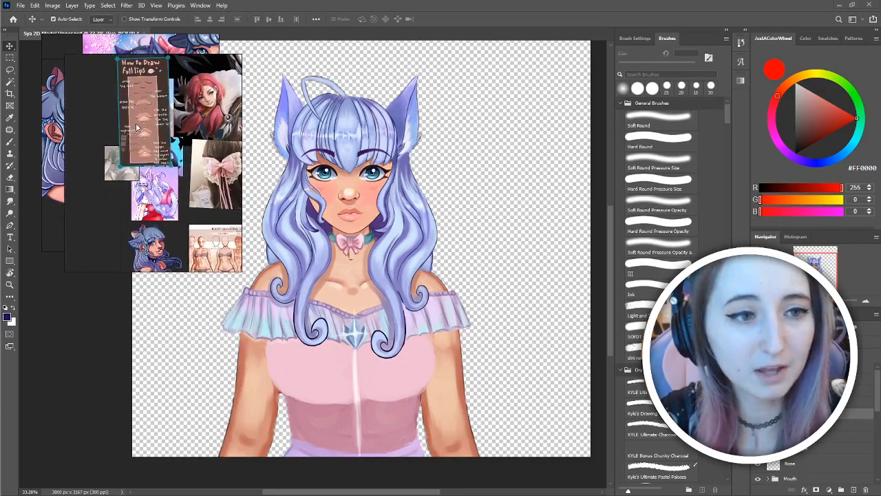
scroll(136, 127, up, 6)
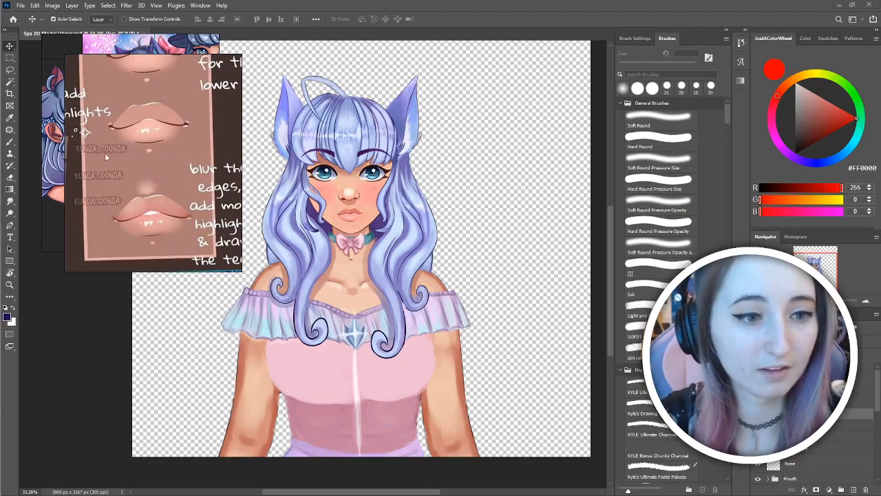
scroll(141, 191, down, 8)
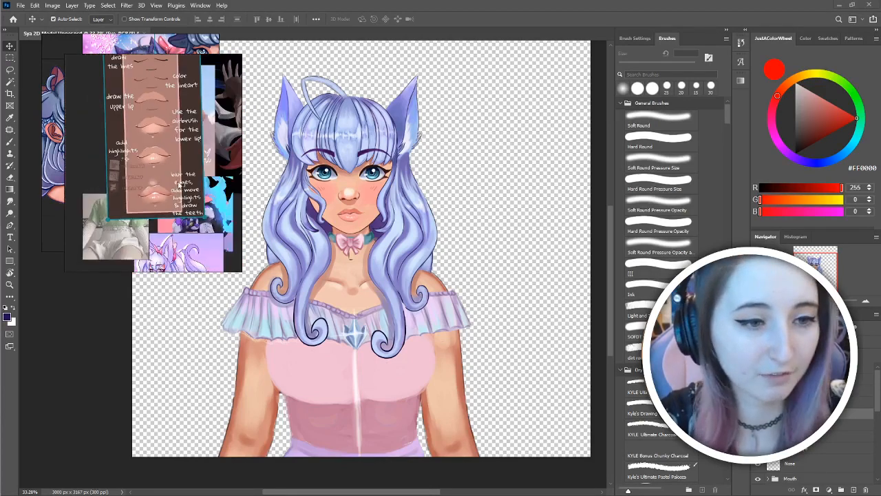
drag(226, 210, 123, 94)
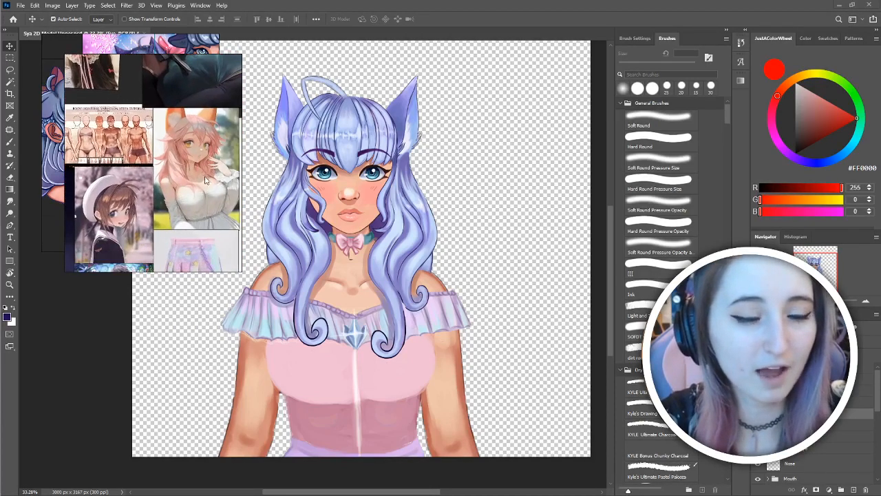
Examine the fox-eared character, pastel skirt, pink hair bow and body lighting references on the second board.
scroll(200, 170, up, 5)
scroll(179, 165, down, 4)
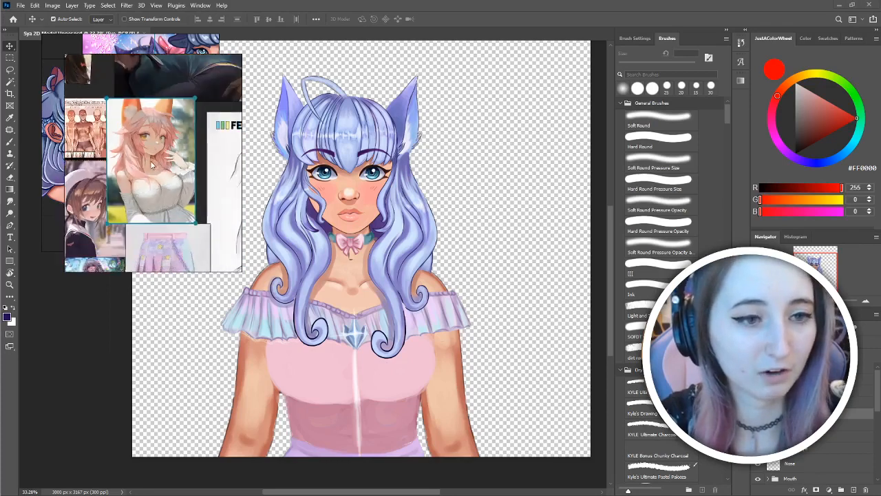
click(165, 160)
scroll(165, 191, down, 4)
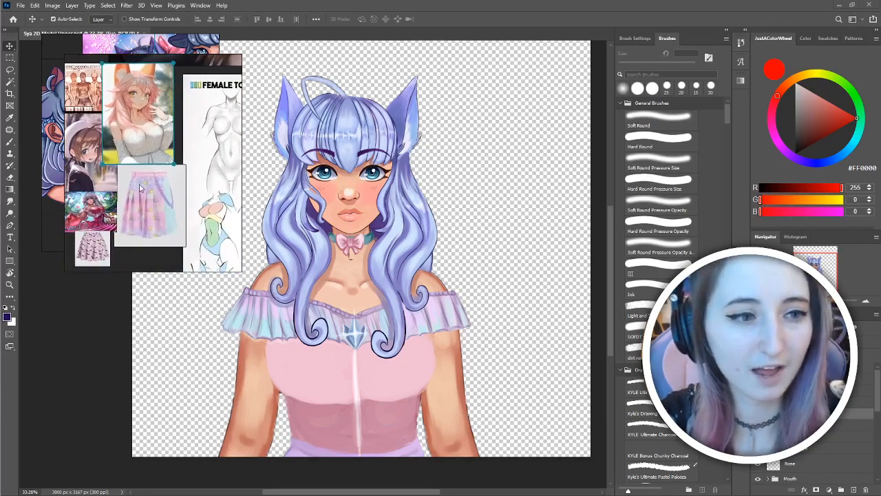
drag(140, 187, 213, 203)
scroll(165, 179, up, 3)
drag(138, 96, 172, 213)
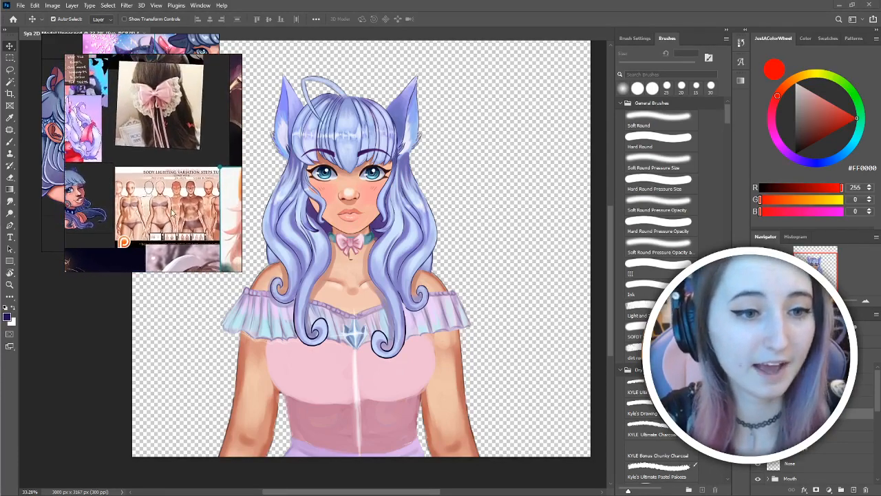
drag(182, 174, 182, 210)
drag(197, 153, 118, 104)
drag(233, 237, 144, 85)
drag(180, 160, 250, 161)
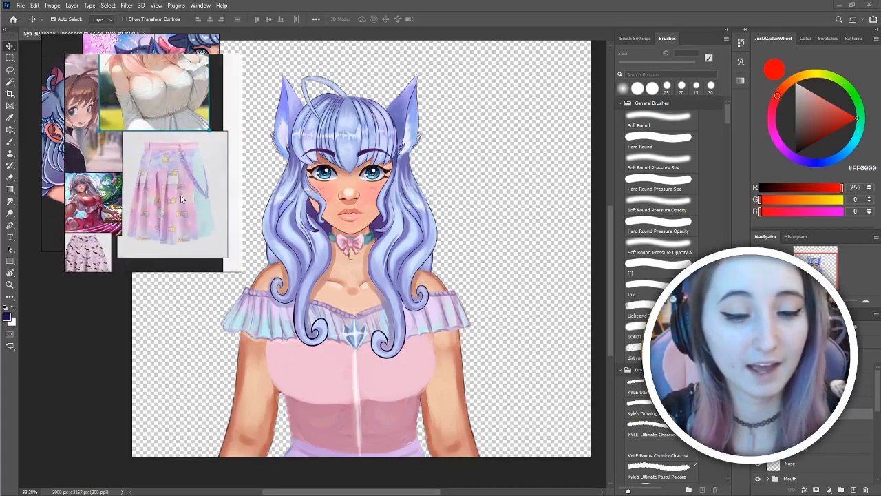
Move the second reference board below the first board's portraits so both sets of references are in view.
scroll(185, 192, down, 1)
scroll(154, 189, up, 1)
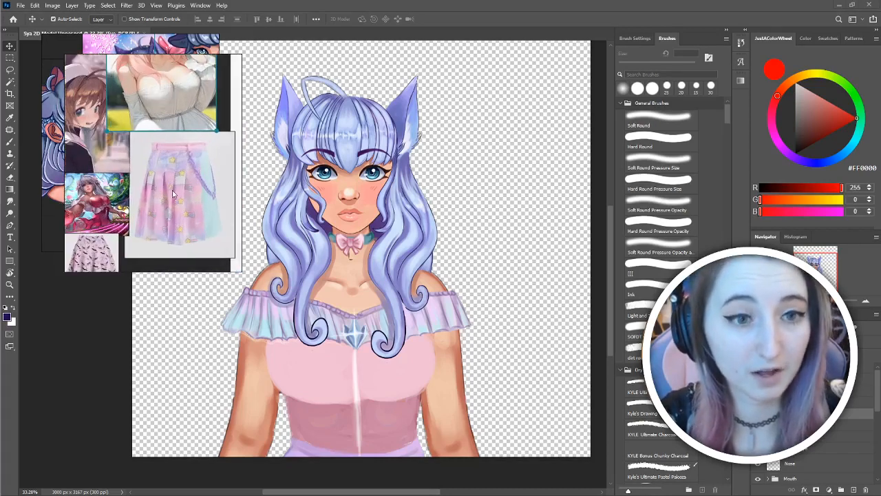
drag(172, 195, 132, 319)
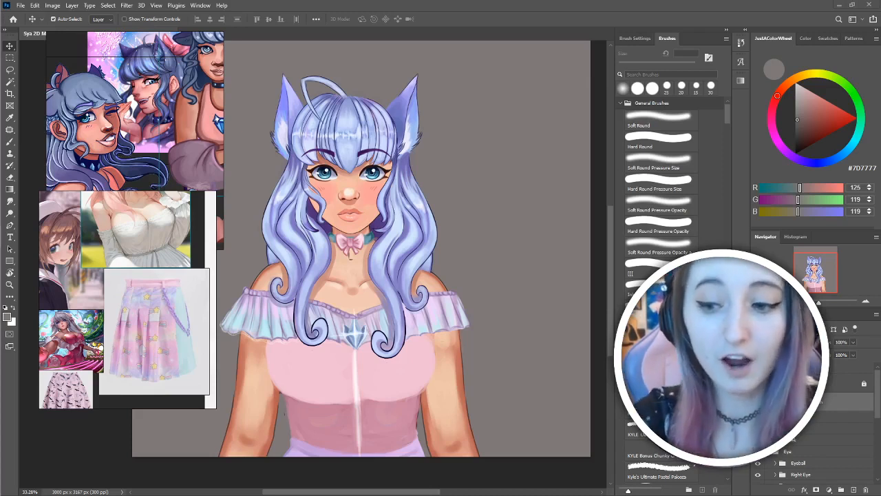
Select the Main layer group of the character model in the layer stack.
scroll(843, 426, down, 3)
scroll(843, 427, up, 1)
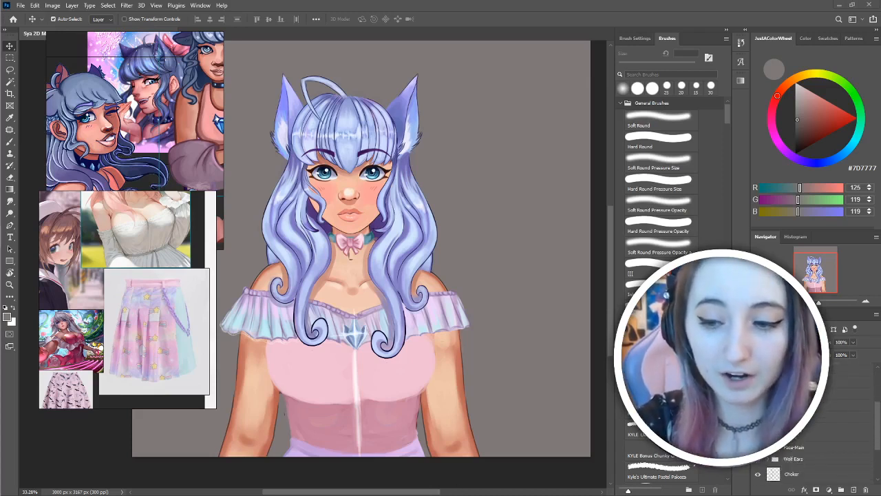
scroll(843, 427, up, 2)
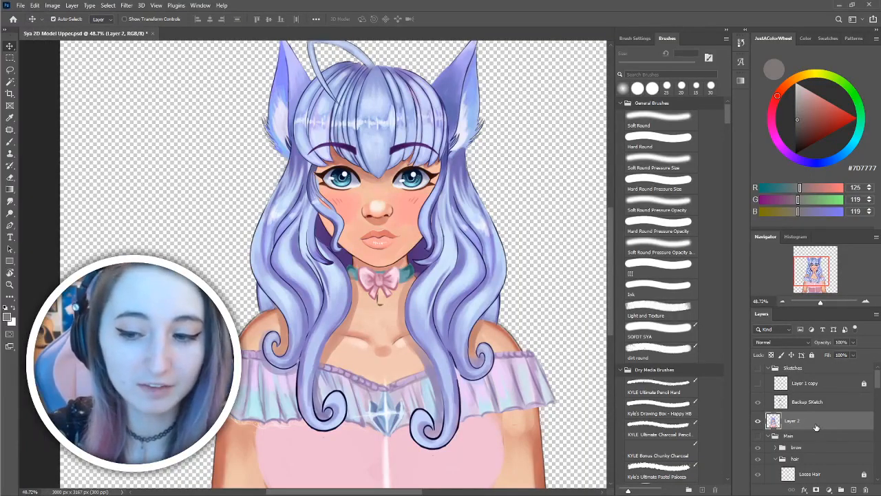
click(796, 437)
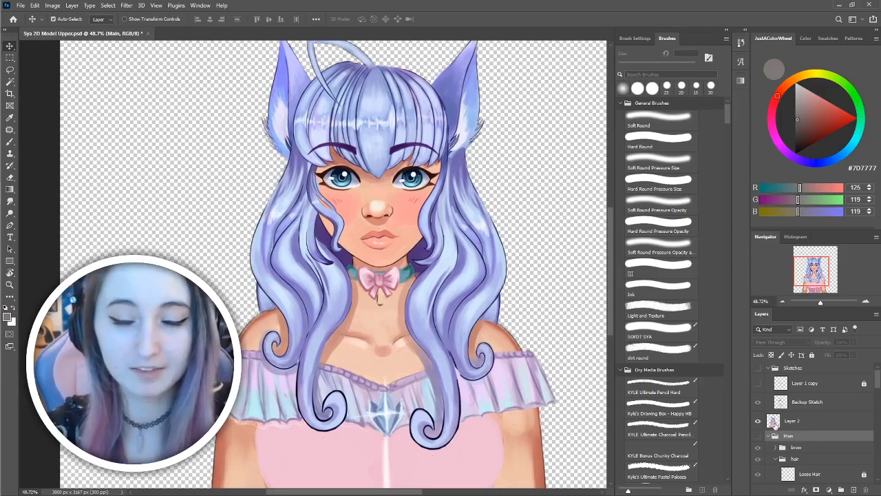
Duplicate the merged character layer, Layer 2, and hide the original so that only the copy is shown.
click(791, 422)
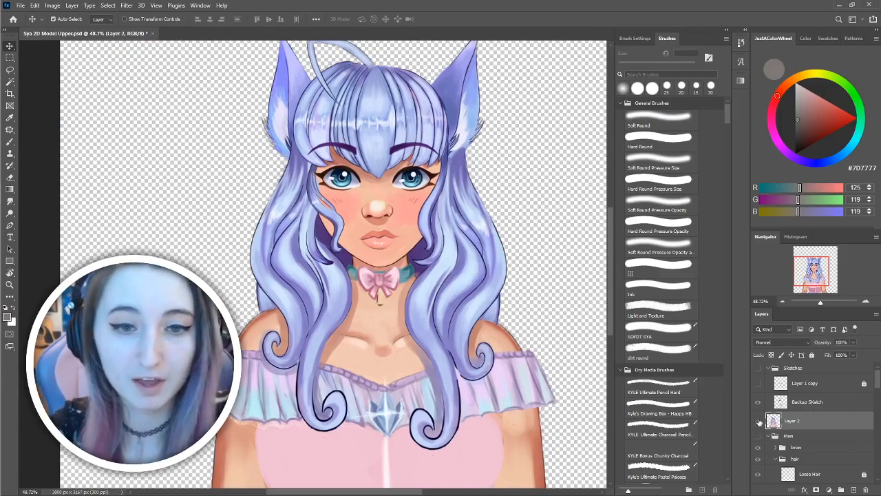
click(758, 420)
click(759, 421)
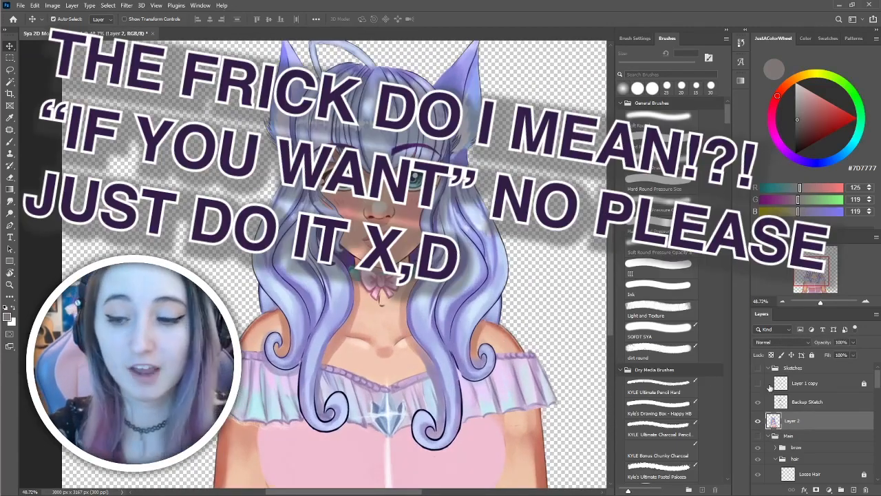
drag(823, 425, 855, 490)
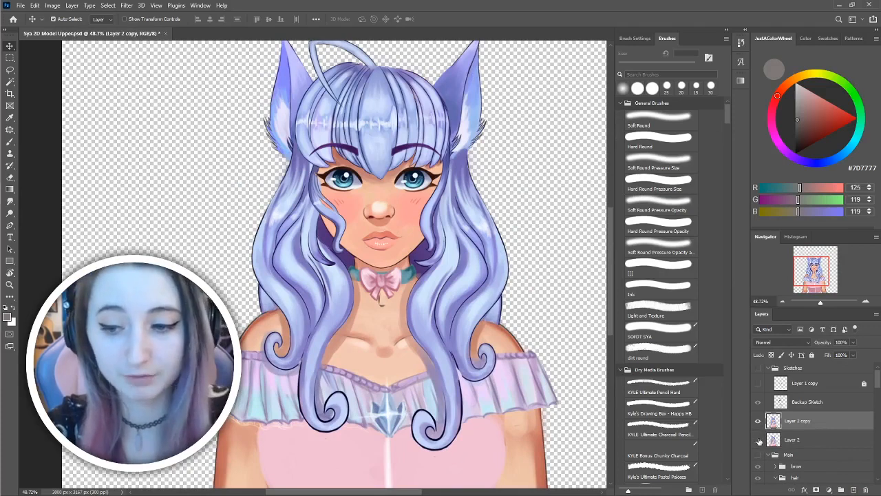
scroll(782, 436, down, 1)
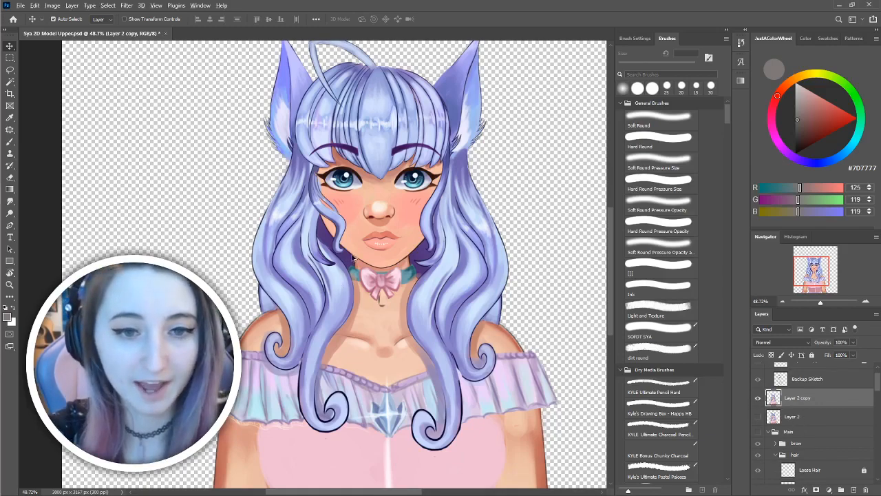
Outline both eyebrows on the Layer 2 copy with freehand Lasso selections.
scroll(355, 257, up, 3)
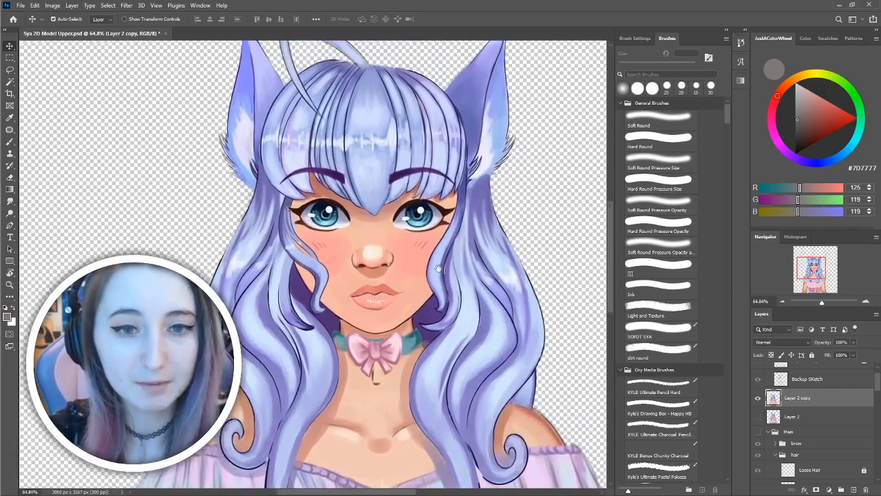
scroll(437, 268, up, 2)
scroll(371, 258, up, 3)
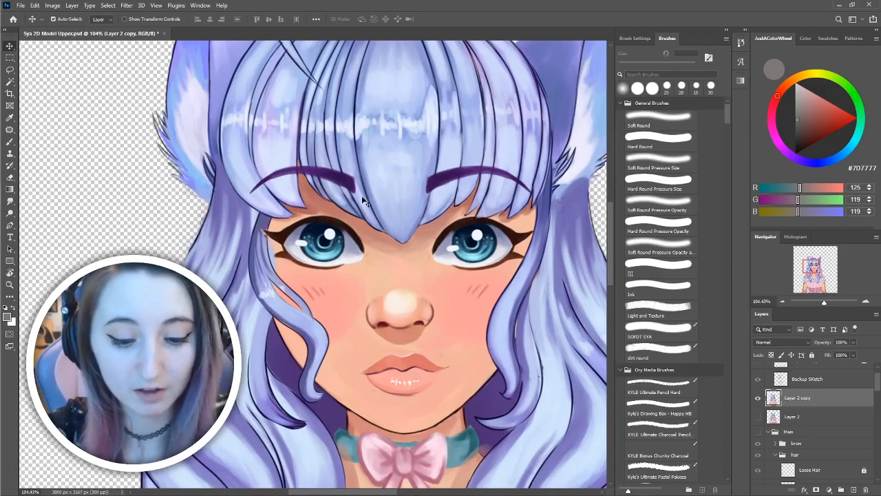
key(l)
mouse_move(359, 192)
mouse_down()
mouse_move(352, 198)
mouse_move(290, 178)
mouse_move(250, 200)
mouse_move(272, 174)
mouse_move(296, 167)
mouse_move(337, 169)
mouse_move(362, 183)
mouse_move(358, 193)
mouse_up()
mouse_move(427, 182)
mouse_down()
mouse_move(433, 199)
mouse_move(468, 180)
mouse_move(520, 186)
mouse_move(535, 201)
mouse_move(512, 174)
mouse_move(474, 169)
mouse_move(427, 180)
mouse_up()
Try moving the selected eyebrows, and undo back to the selection around the brow on the image's left side.
key(v)
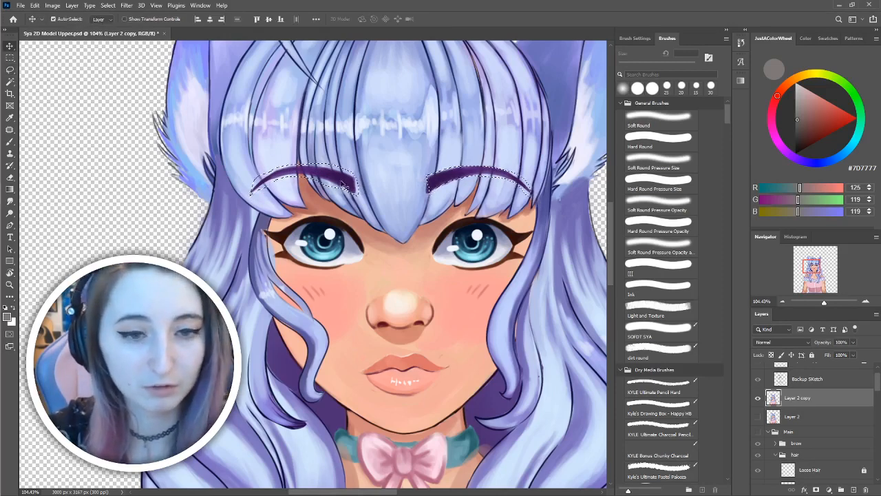
drag(348, 181, 348, 195)
key(ctrl+z)
key(ctrl+z)
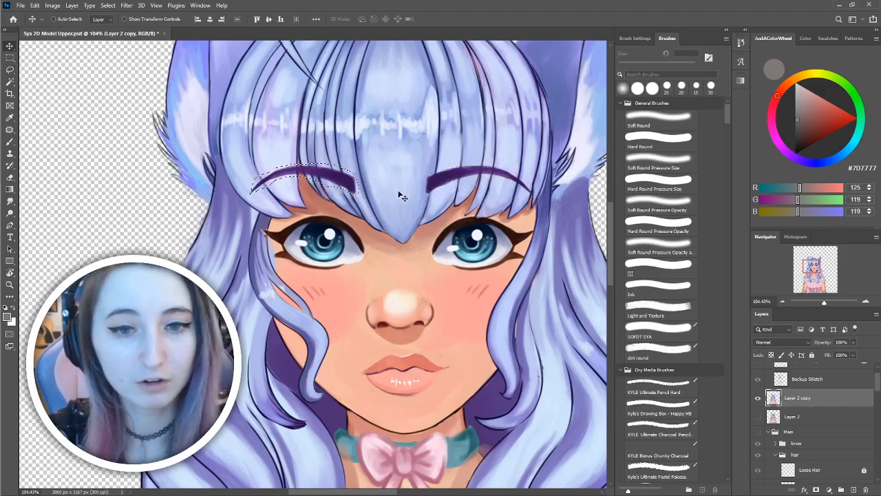
drag(336, 179, 341, 181)
key(ctrl+z)
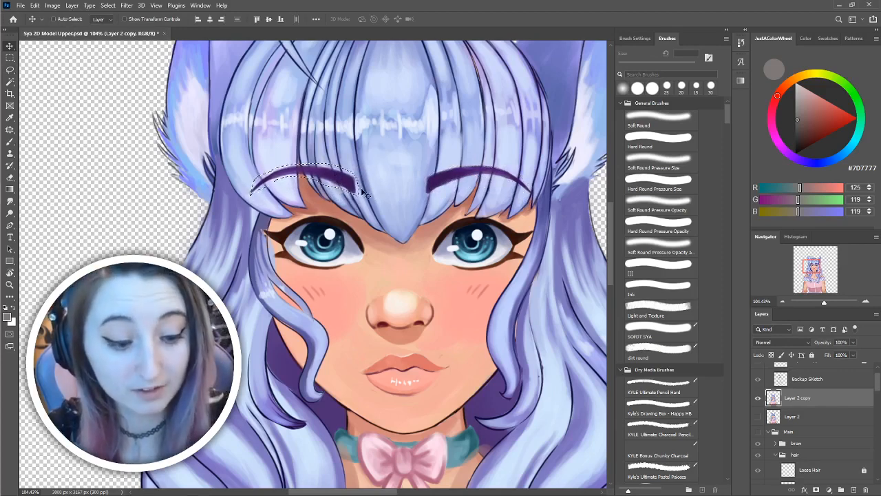
Copy the selected eyebrow onto its own layer, shift it up from the original, and name the layer eyebrow-R.
key(ctrl+j)
drag(349, 192, 364, 160)
double_click(792, 397)
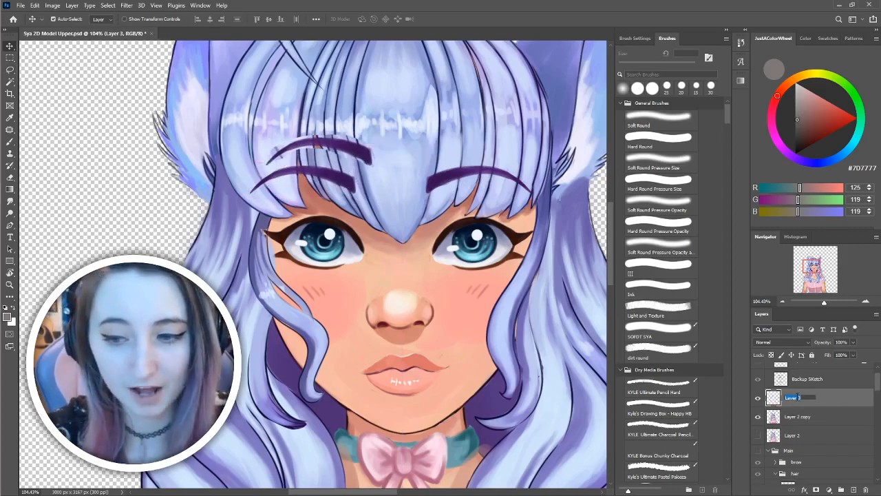
text(eyeb)
text(rows)
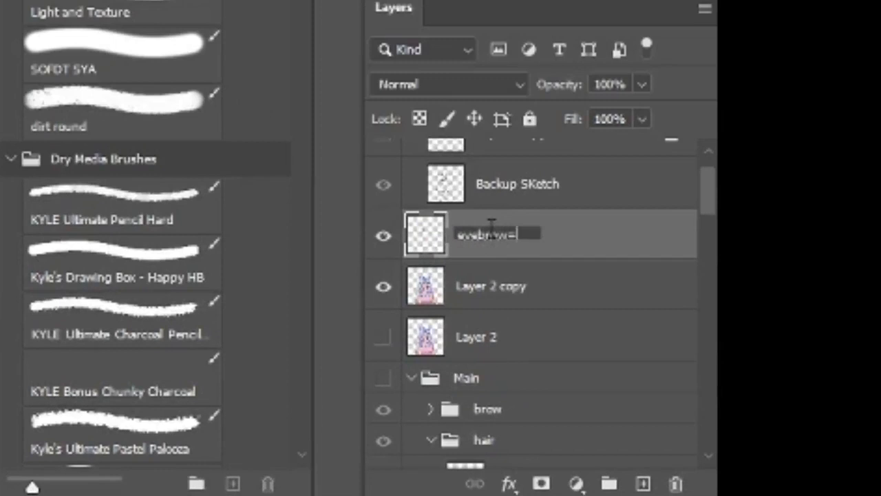
text(L)
key(Return)
double_click(515, 238)
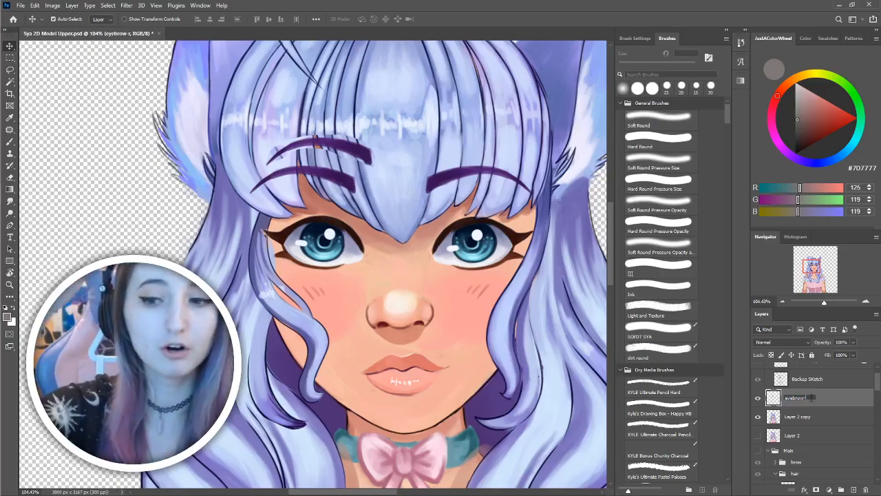
text(R)
key(Return)
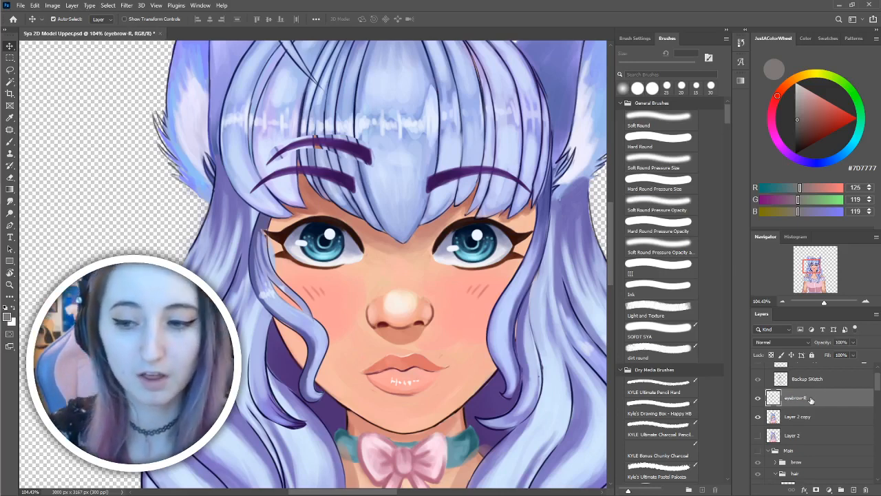
Move the copied eyebrow onto the empty canvas beside the hair and erase the leftover hair around it with a smaller soft round eraser.
drag(336, 148, 107, 213)
drag(156, 210, 279, 204)
key(e)
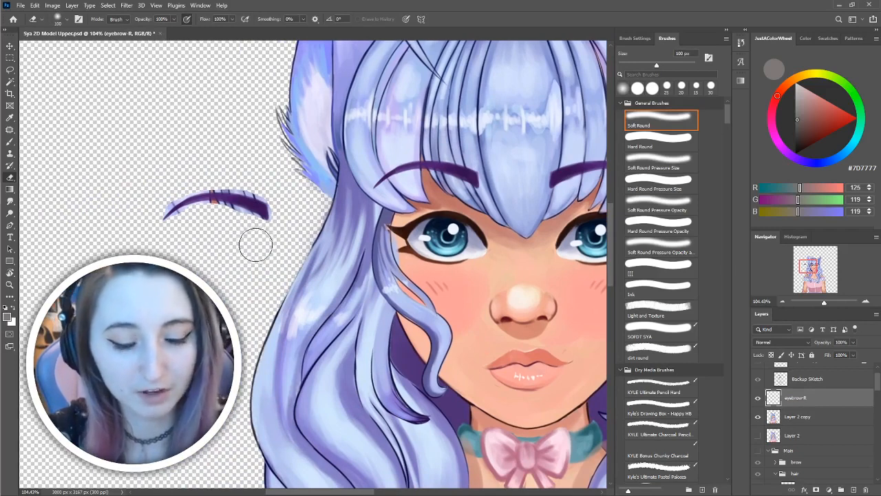
key(bracketleft)
key(bracketleft)
key(bracketleft)
key(bracketleft)
key(bracketleft)
key(bracketleft)
key(bracketleft)
key(bracketleft)
key(bracketleft)
key(bracketleft)
mouse_move(269, 221)
mouse_down()
mouse_move(207, 207)
mouse_move(170, 224)
mouse_move(168, 208)
mouse_move(179, 197)
mouse_move(219, 186)
mouse_move(263, 199)
mouse_move(274, 206)
mouse_move(271, 223)
mouse_move(205, 206)
mouse_move(170, 229)
mouse_move(159, 221)
mouse_move(170, 198)
mouse_up()
Move the cleaned eyebrow back onto the face over the original brow.
key(v)
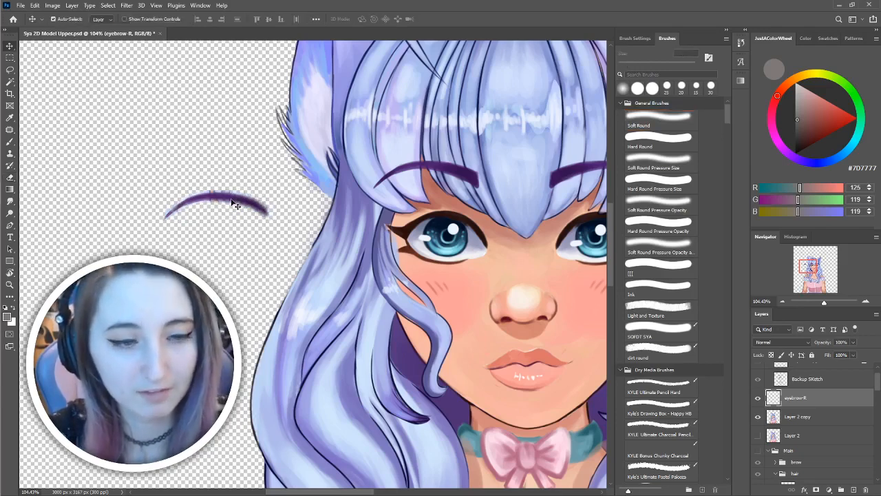
mouse_move(234, 205)
mouse_down()
mouse_move(440, 161)
mouse_move(230, 164)
mouse_move(408, 163)
mouse_move(211, 193)
mouse_up()
drag(413, 203, 355, 207)
mouse_move(199, 193)
mouse_down()
mouse_move(336, 196)
mouse_move(377, 175)
mouse_up()
drag(470, 197, 380, 203)
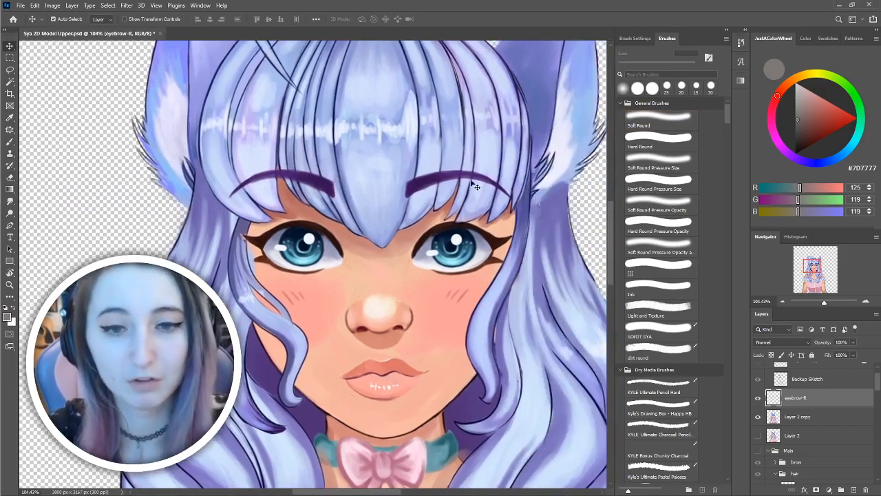
Try moving the cut-out eyebrow and the still-merged opposite brow separately, and undo both moves.
drag(313, 186, 244, 191)
drag(434, 180, 454, 182)
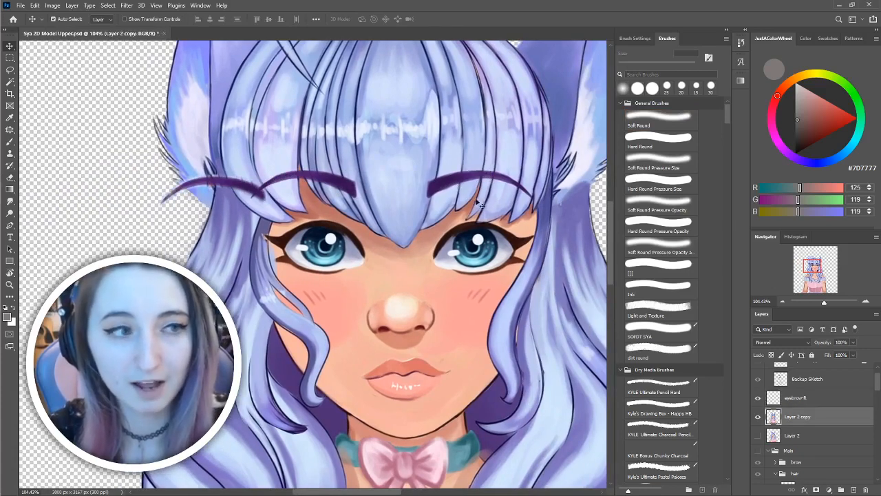
key(ctrl+z)
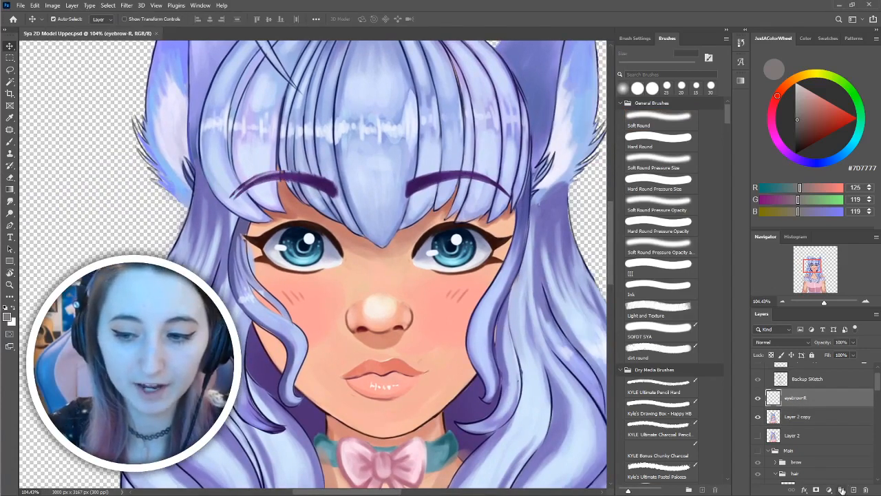
Create a layer group above eyebrow-R and name it brows.
click(840, 490)
double_click(793, 393)
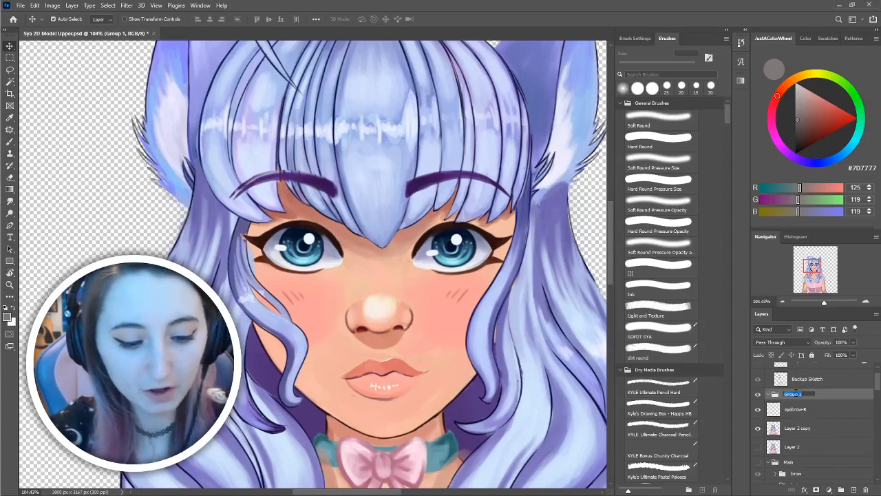
text(Brow)
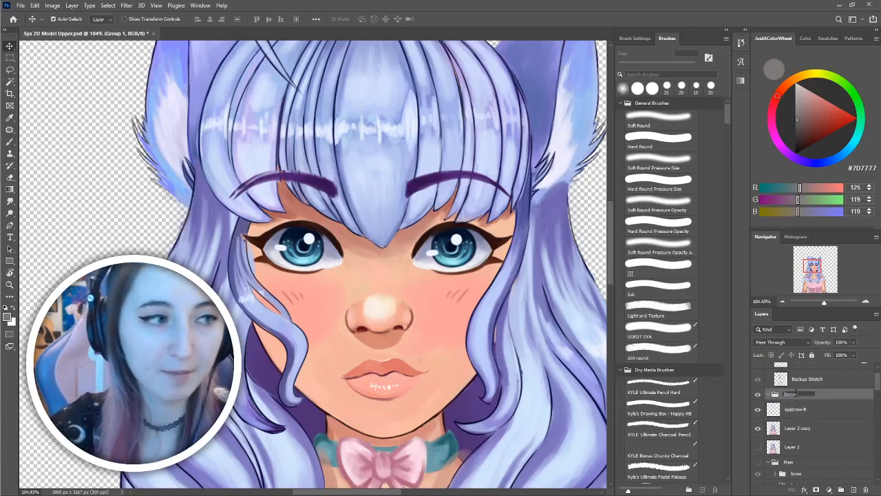
text(s)
key(Return)
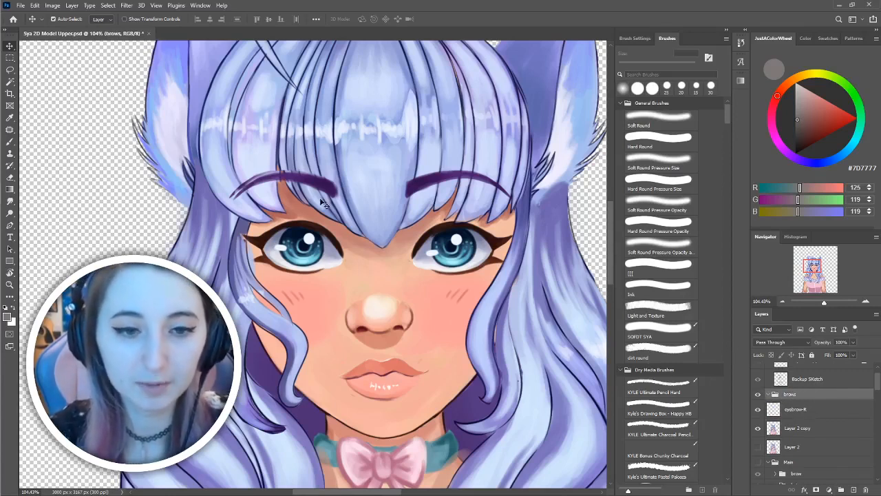
Line up the eyebrow-R cutout with the original brow and put its layer inside the brows group.
drag(312, 184, 309, 180)
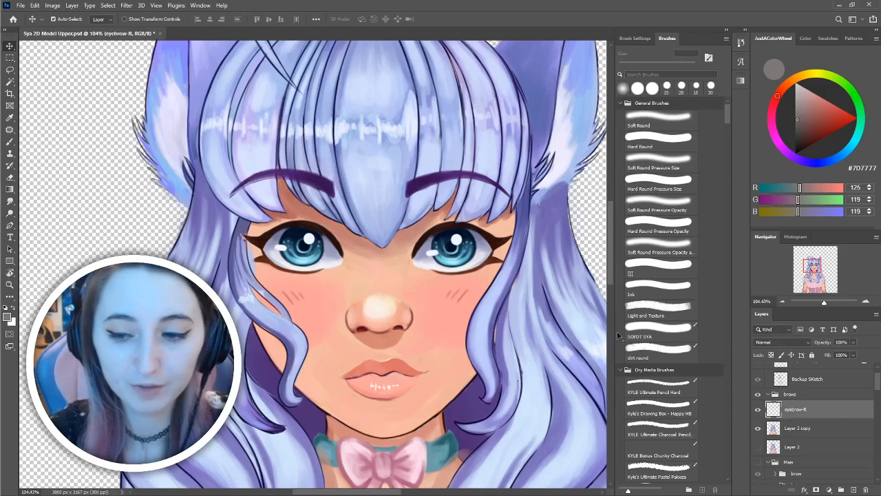
drag(803, 406, 805, 404)
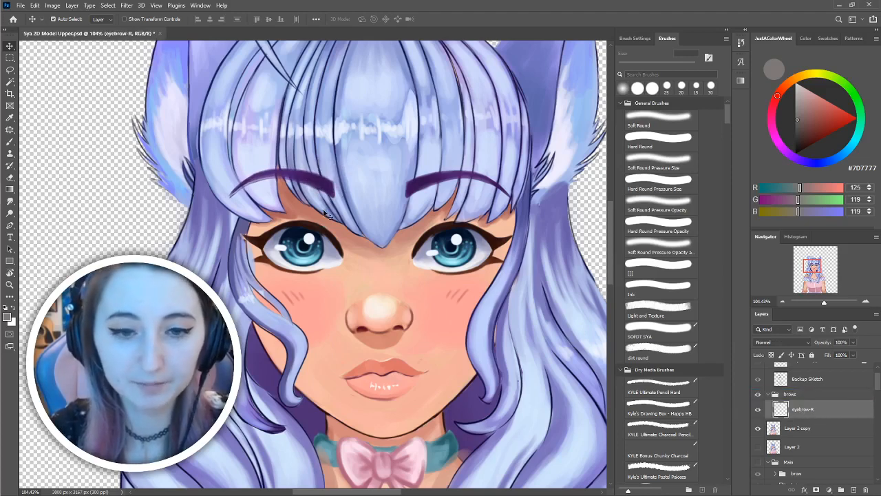
Lasso the opposite eyebrow, copy it from Layer 2 copy onto a new layer, and shift it slightly below the original brow.
key(l)
mouse_move(413, 196)
mouse_down()
mouse_move(515, 200)
mouse_move(410, 181)
mouse_up()
key(ctrl+c)
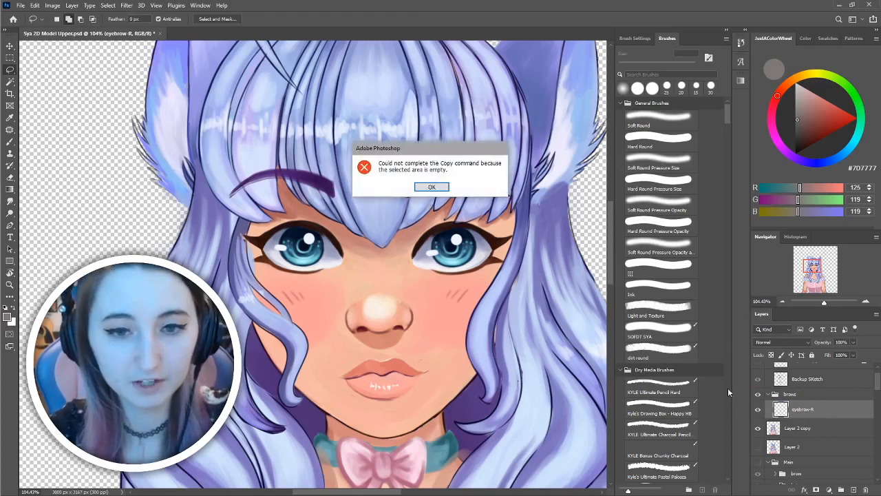
click(431, 188)
click(823, 427)
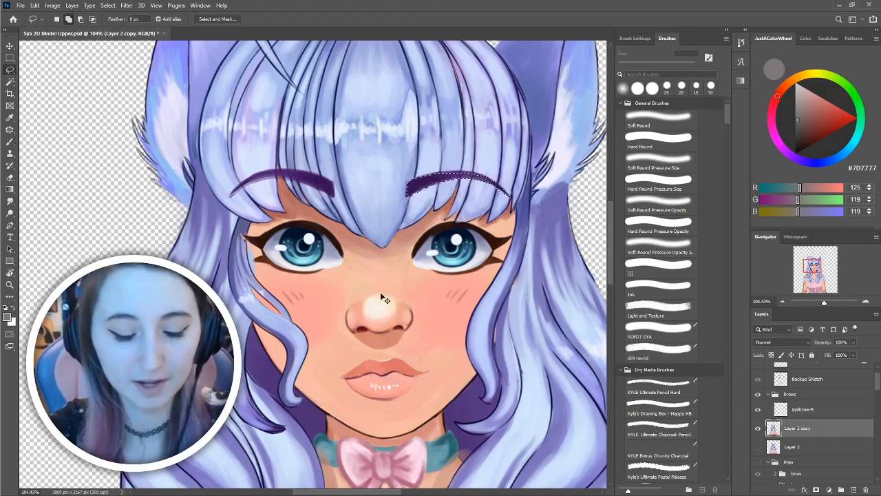
key(ctrl+j)
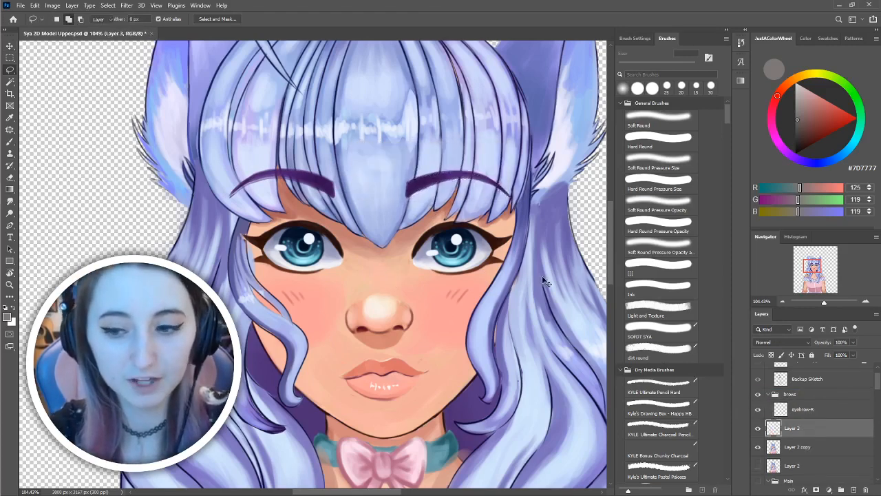
key(v)
mouse_move(438, 198)
mouse_down()
mouse_move(458, 191)
mouse_move(439, 206)
mouse_up()
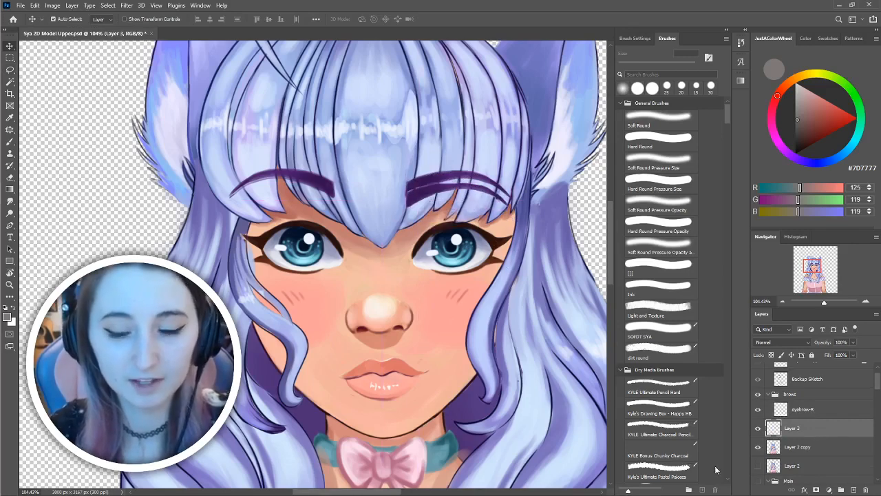
Rename the second eyebrow's layer as eyebrow-L and place it in the brows group below eyebrow-R.
double_click(793, 427)
text(eyeb)
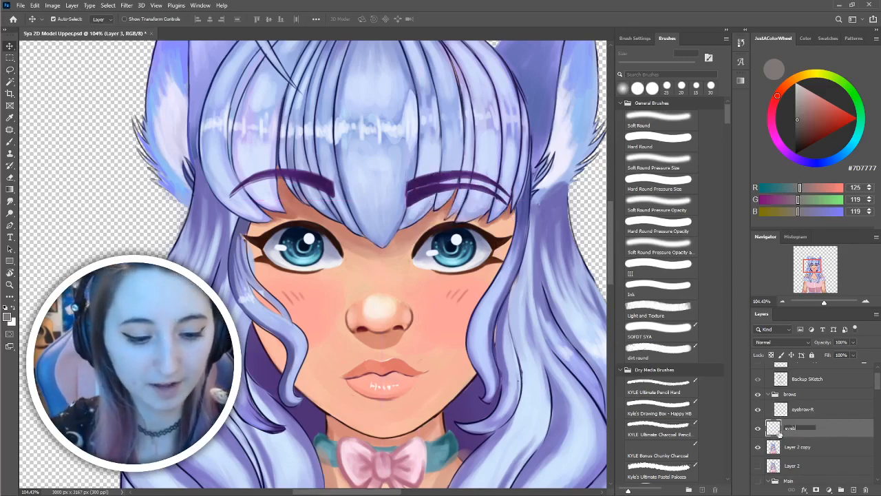
text(row-L)
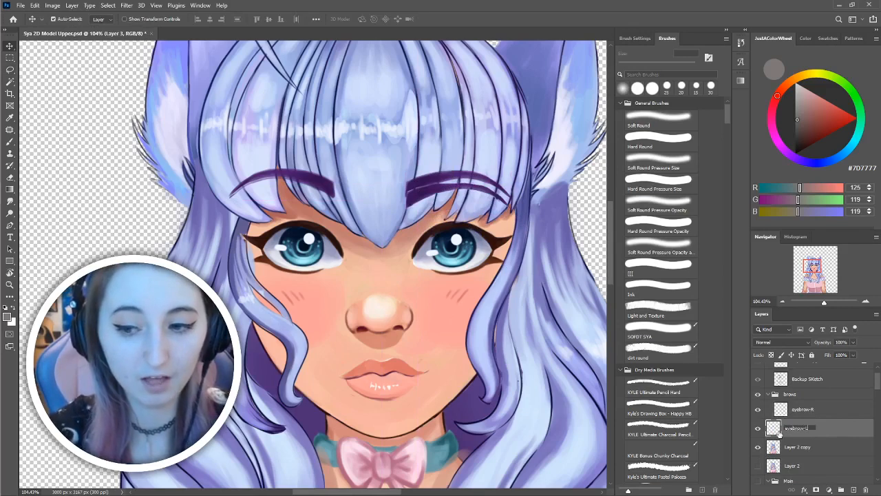
key(Return)
drag(779, 434, 797, 418)
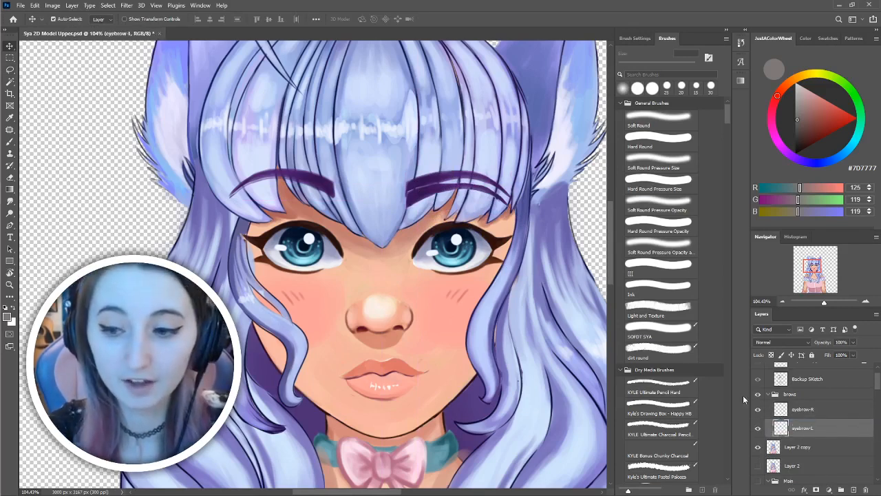
Hide and show Layer 2 copy to check the cut-out eyebrows on their own.
click(788, 448)
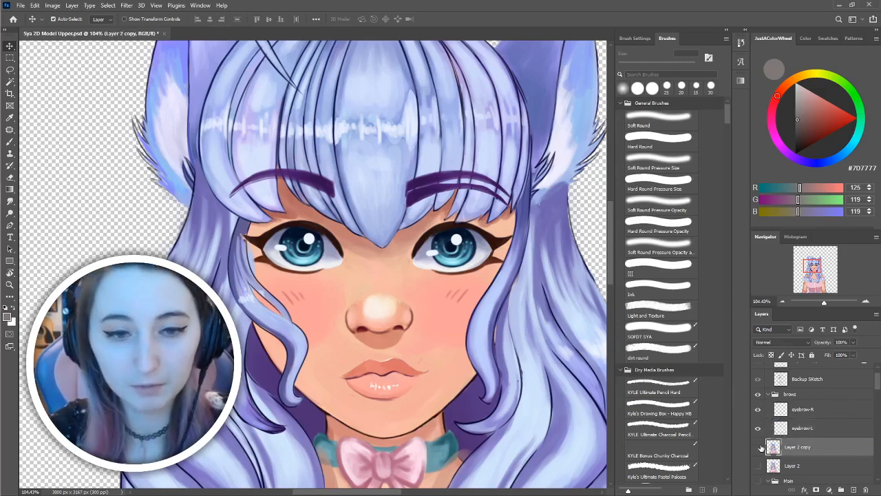
click(758, 447)
click(758, 447)
click(759, 447)
click(758, 447)
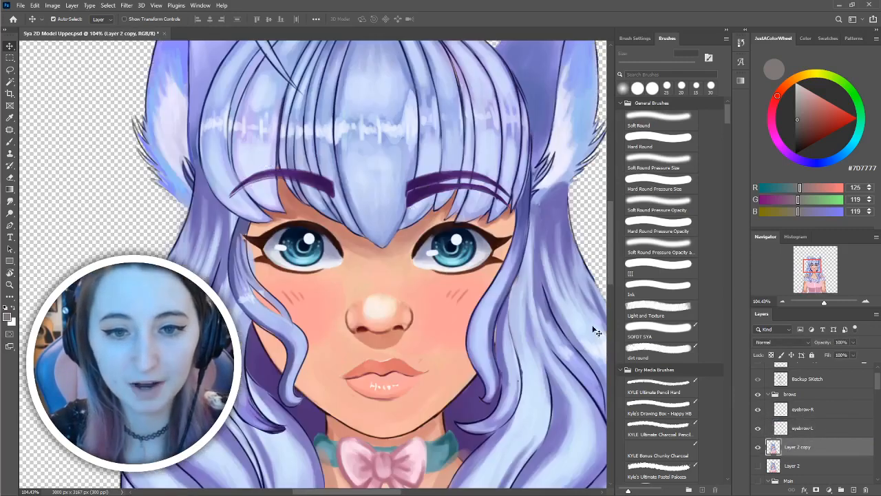
Move the eyebrow-L cutout up onto the original brow and check it by hiding and showing Layer 2 copy.
click(423, 193)
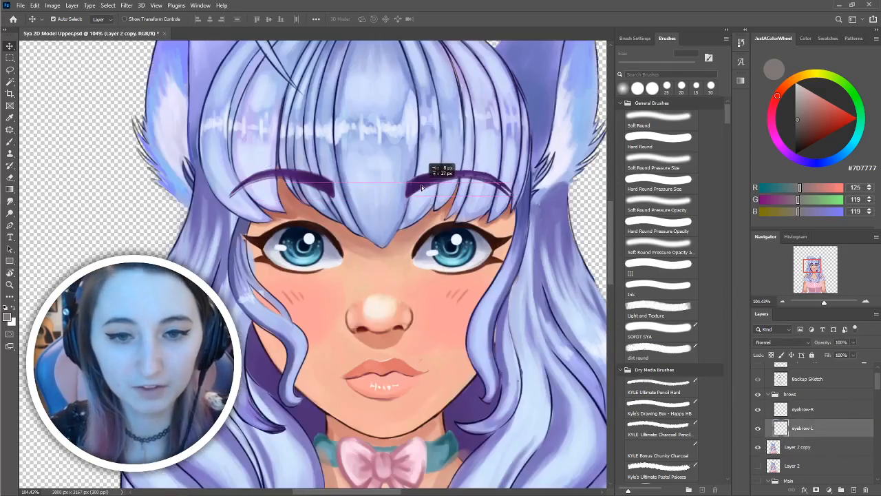
click(759, 447)
click(758, 448)
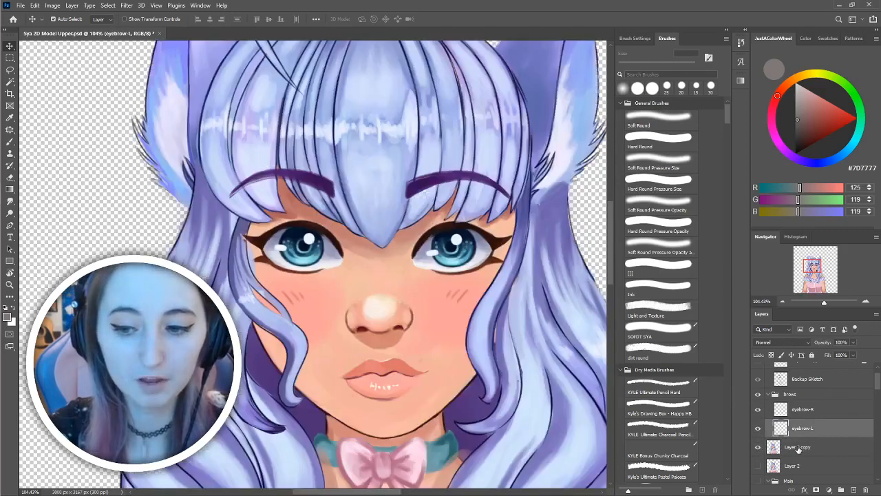
Reduce the opacity of Layer 2 copy to 54% to compare the cut-out eyebrows with the faded drawing.
click(798, 446)
click(855, 342)
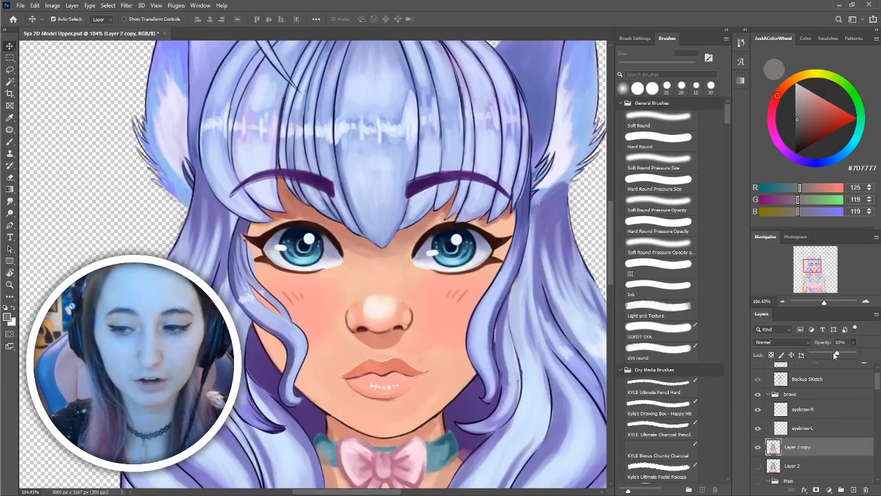
drag(833, 352, 830, 355)
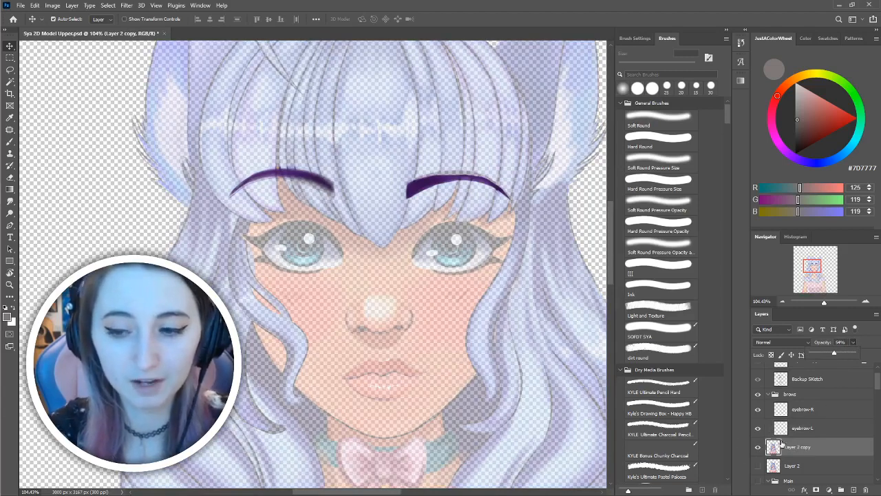
drag(420, 187, 420, 186)
drag(324, 184, 313, 152)
mouse_move(411, 184)
mouse_down()
mouse_move(408, 168)
mouse_move(417, 184)
mouse_up()
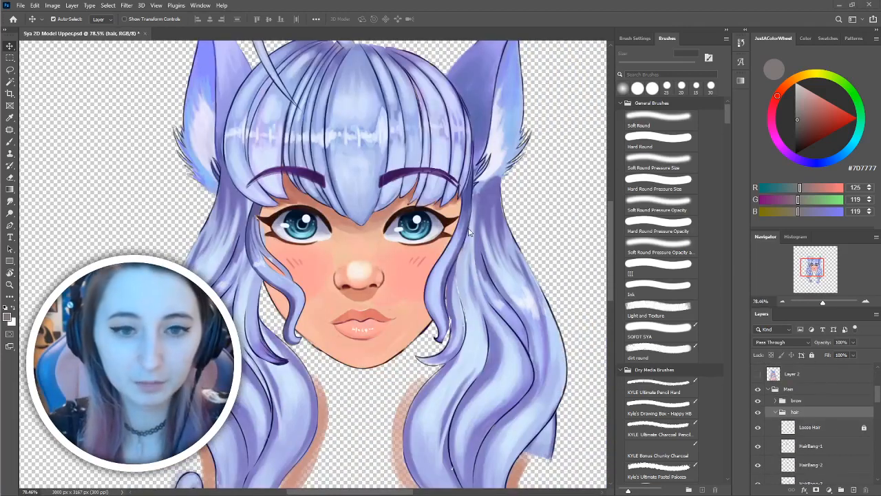
Pull the HairSide-Left-1 strand out onto the empty canvas and undo the move.
mouse_move(490, 239)
mouse_down()
mouse_move(525, 344)
mouse_move(494, 234)
mouse_up()
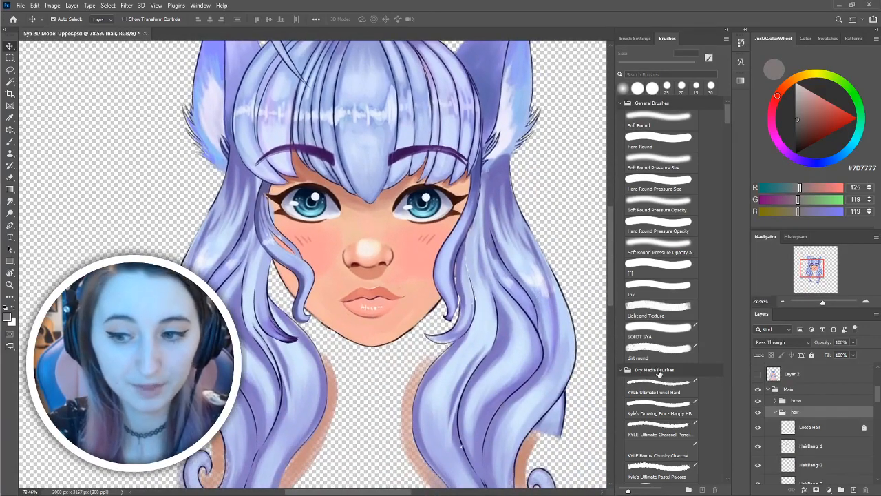
click(810, 428)
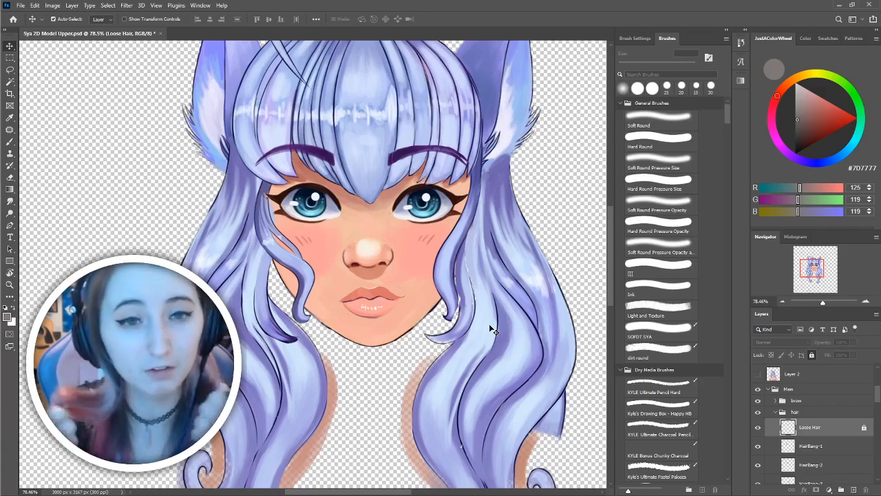
drag(489, 323, 481, 260)
drag(523, 266, 435, 270)
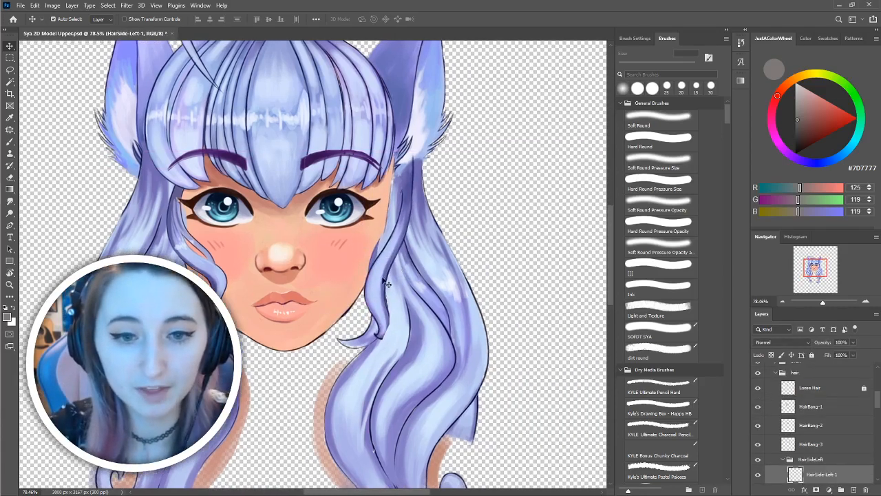
drag(383, 277, 534, 200)
drag(539, 262, 445, 264)
key(ctrl+z)
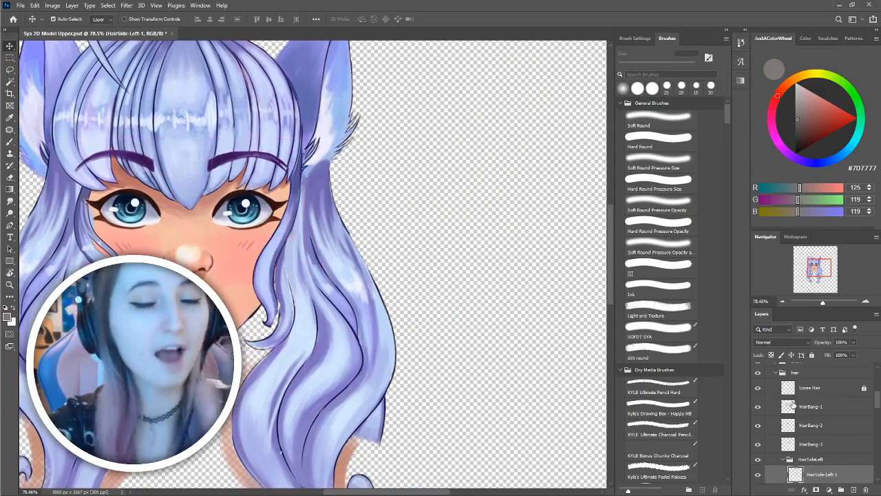
scroll(793, 406, down, 3)
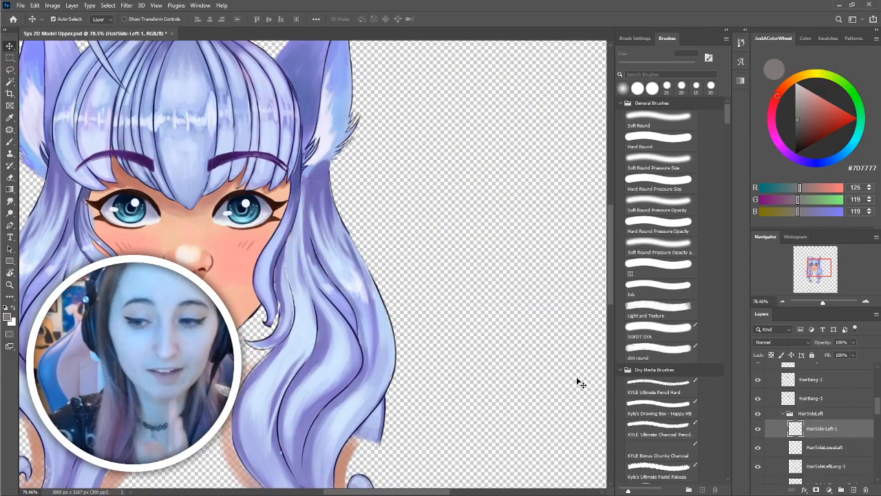
Move the HairSide-Left-1 and HairSide-Right-1 strands off the head onto empty canvas and undo both moves.
drag(279, 284, 525, 249)
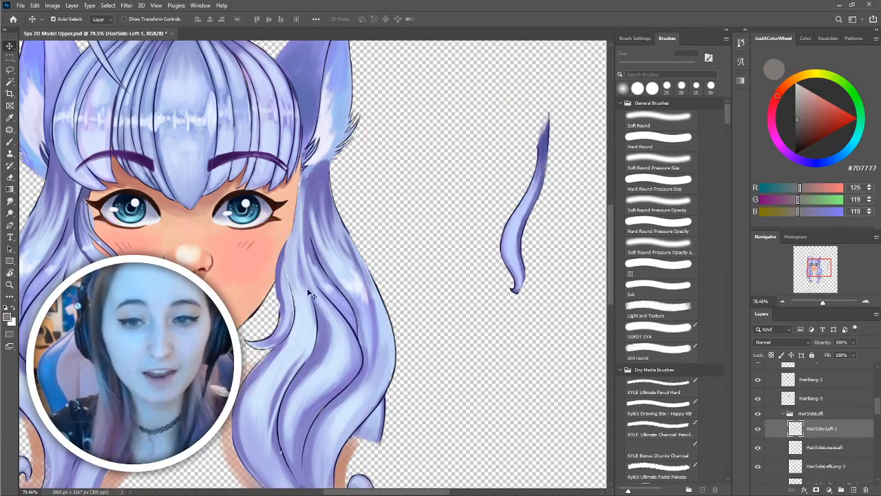
drag(296, 288, 352, 284)
click(143, 231)
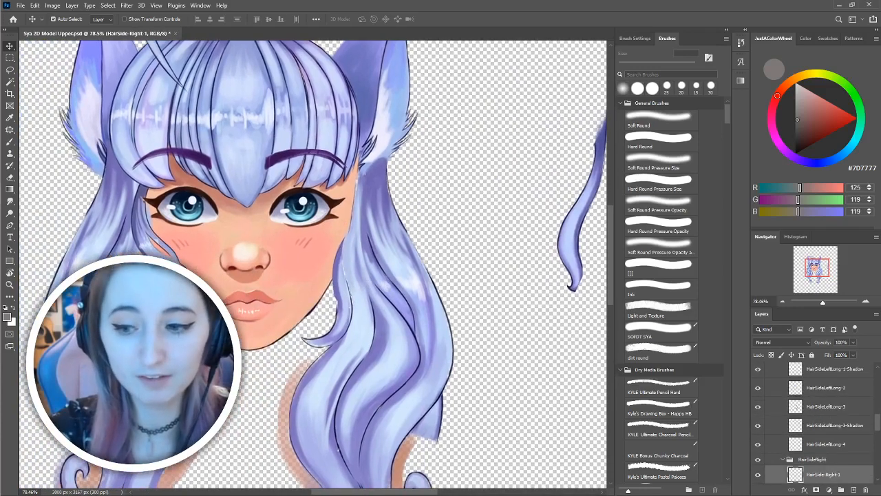
drag(153, 230, 515, 197)
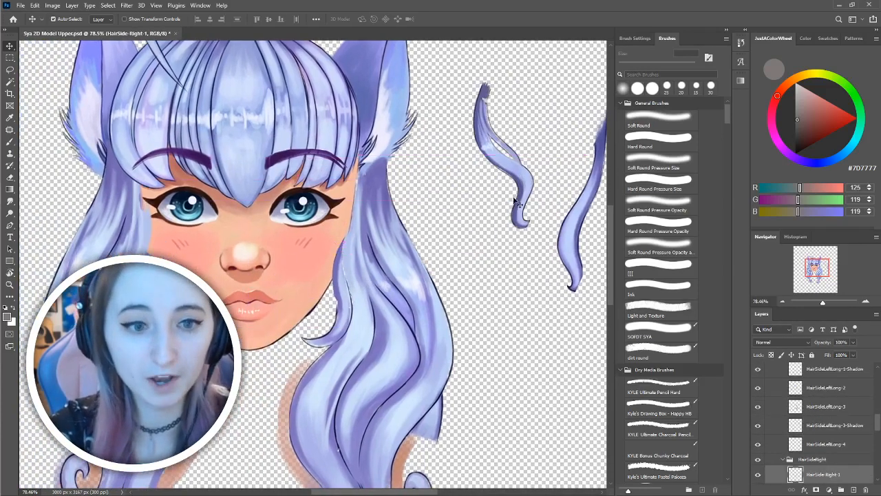
key(ctrl+z)
key(ctrl+z)
scroll(410, 276, down, 2)
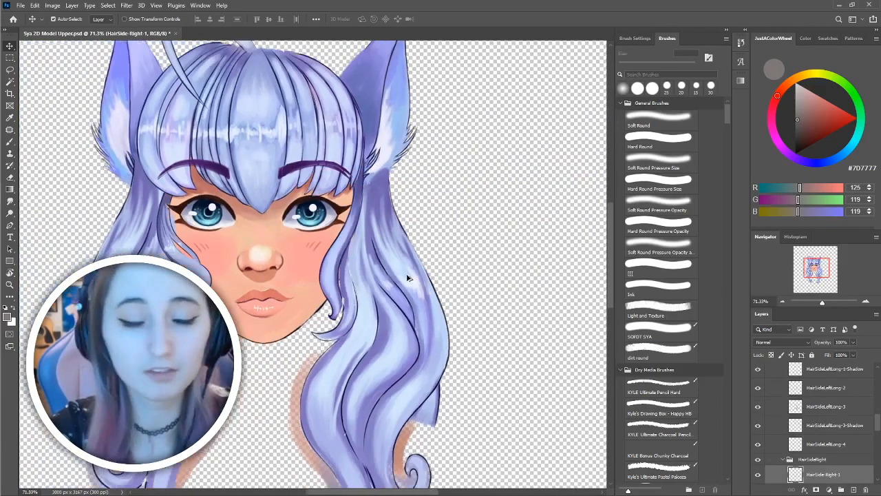
Pull the long side strands HairSideLeftLong-1, HairSideLeftLong-2 and HairSideLeftLong-3 out one at a time, undoing each move.
drag(410, 275, 490, 225)
key(ctrl+z)
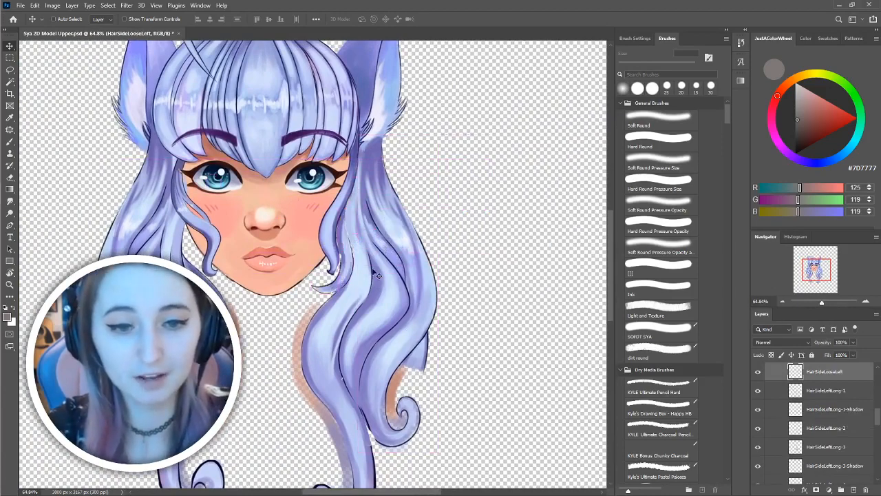
drag(369, 284, 517, 237)
key(ctrl+z)
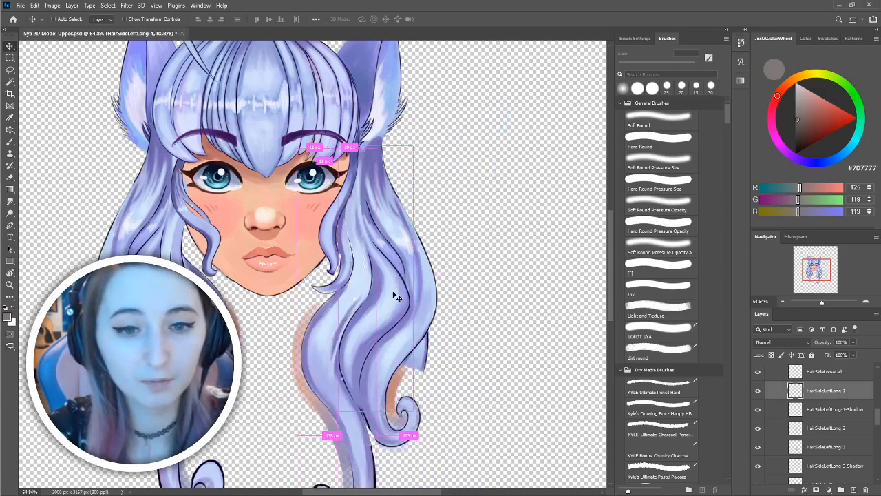
drag(335, 302, 529, 256)
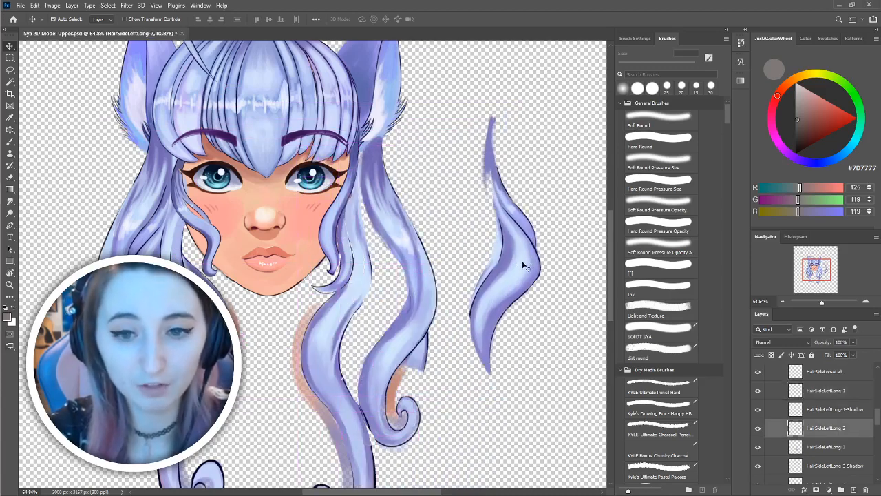
key(ctrl+z)
drag(441, 276, 517, 260)
key(ctrl+z)
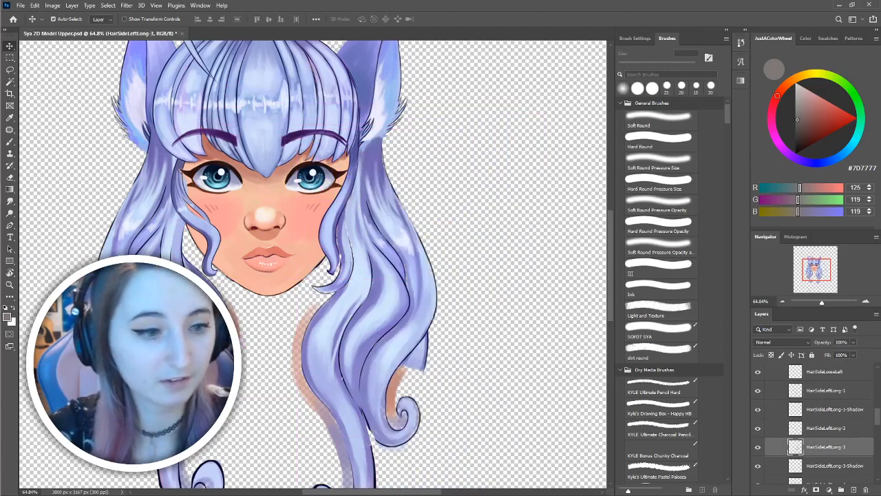
Move the HairSideRightLong-1 and HairSideLeftLong-1 strands out onto the empty canvas beside the face.
drag(311, 263, 463, 270)
click(358, 329)
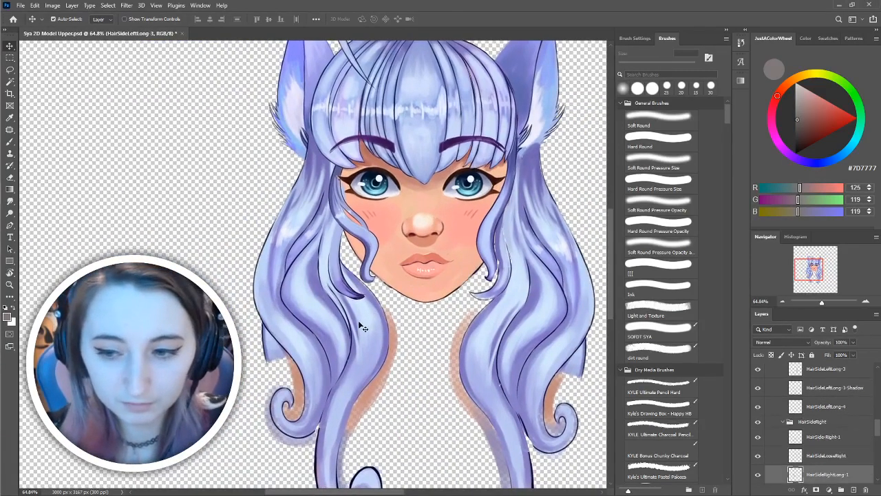
drag(361, 318, 339, 312)
drag(356, 307, 170, 236)
key(ctrl+z)
key(ctrl+z)
drag(194, 259, 346, 289)
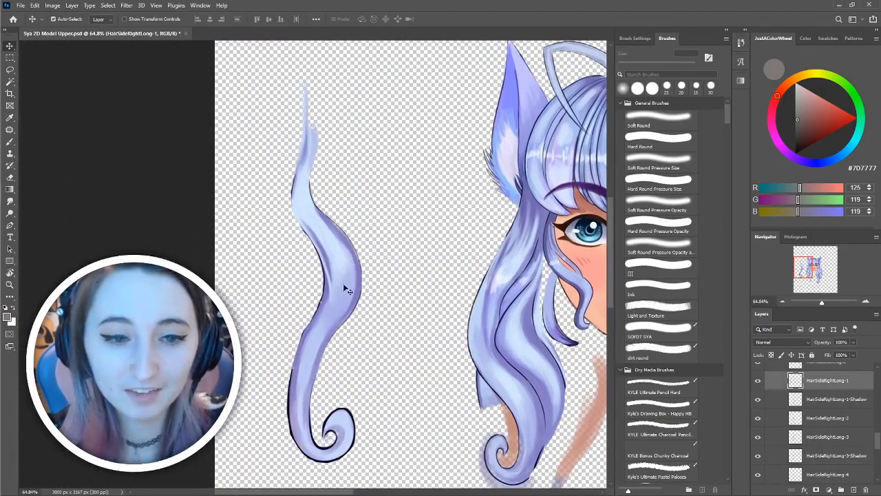
drag(433, 297, 333, 287)
scroll(298, 280, down, 2)
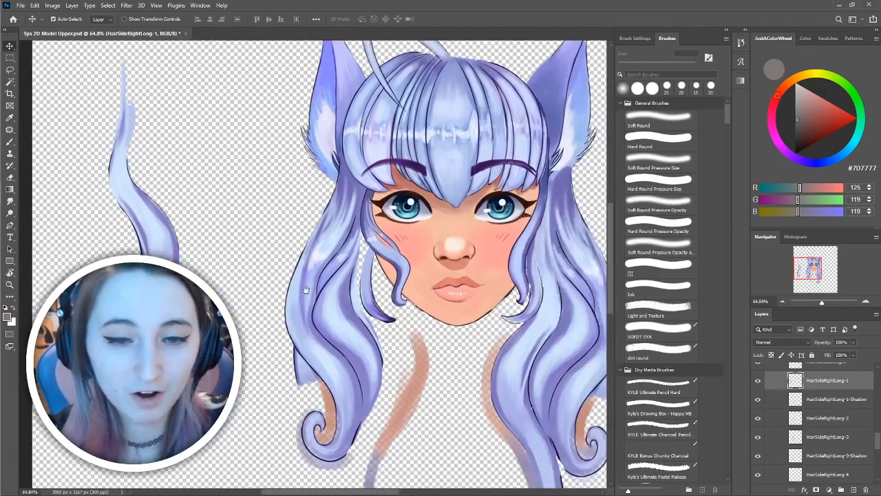
drag(495, 320, 255, 210)
Open Screenshot_1.jpg from its folder, unlock its background and add a new layer above it.
mouse_move(27, 83)
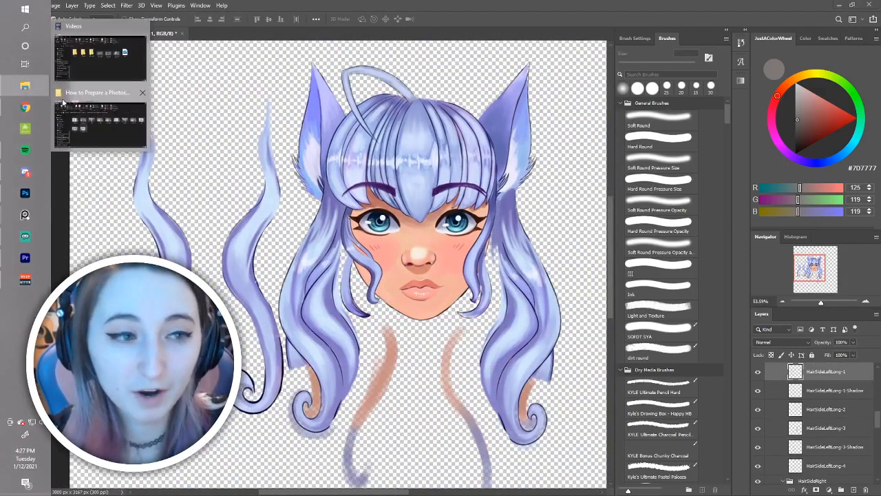
click(107, 60)
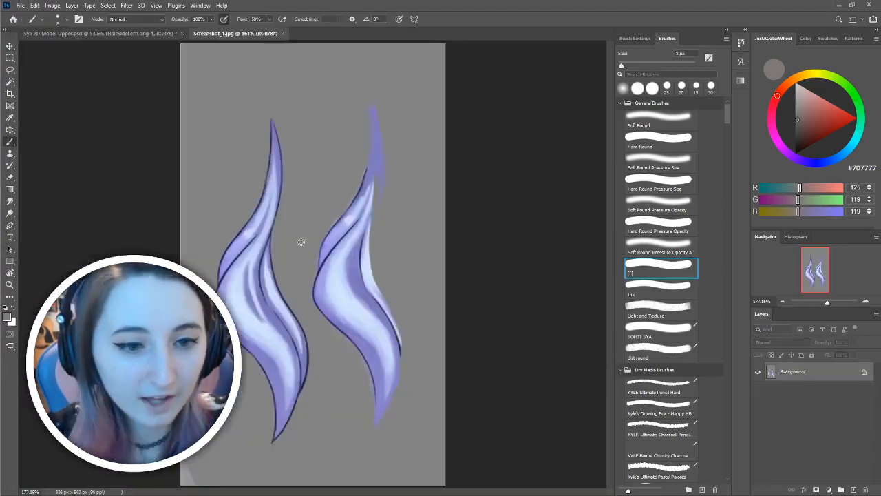
scroll(367, 210, up, 3)
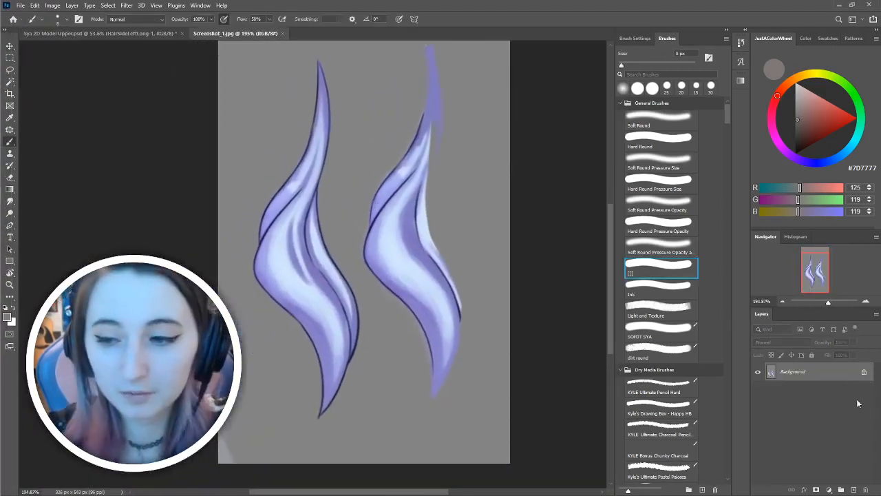
click(865, 373)
click(853, 489)
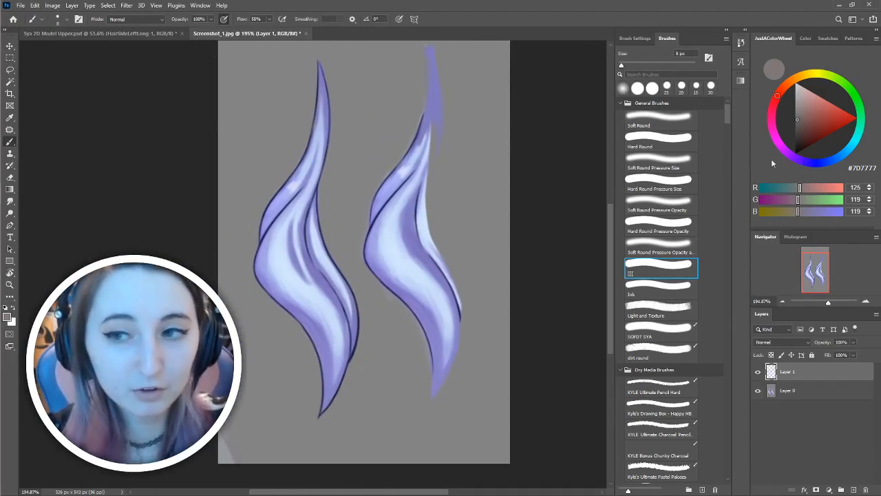
Paint a large dark green (#066516) check mark beside the fully outlined hair strand.
click(810, 162)
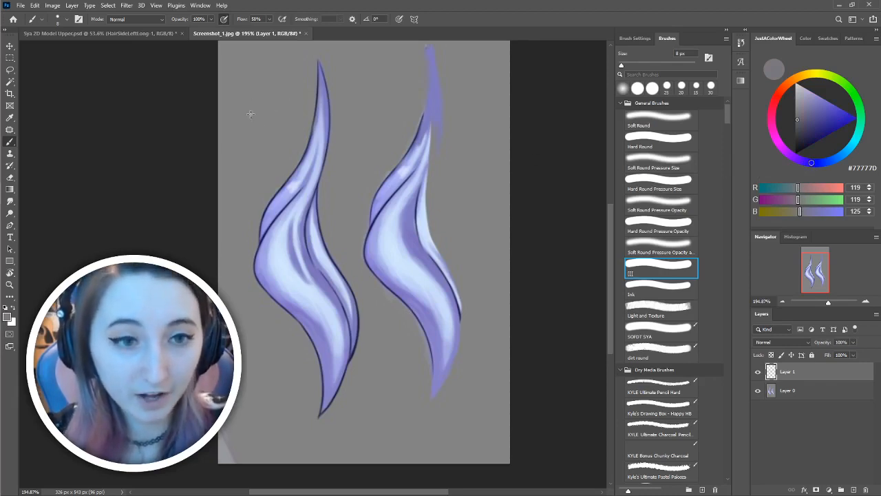
click(859, 106)
click(818, 138)
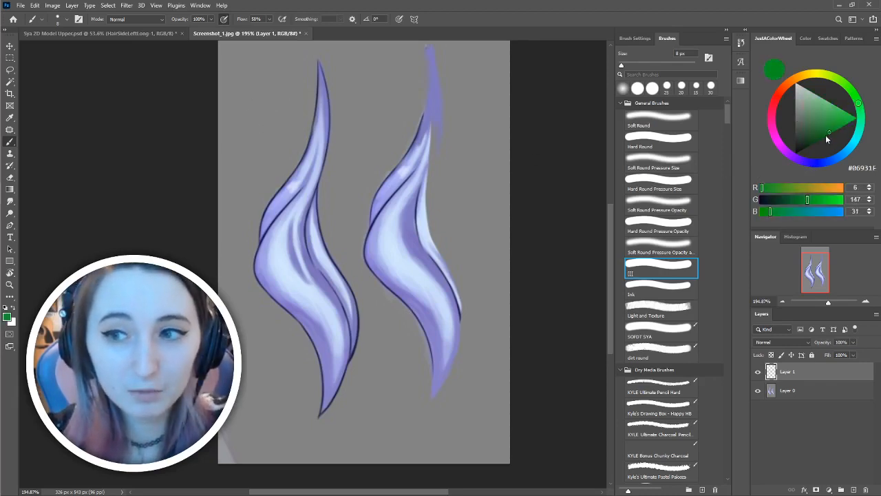
drag(262, 137, 291, 80)
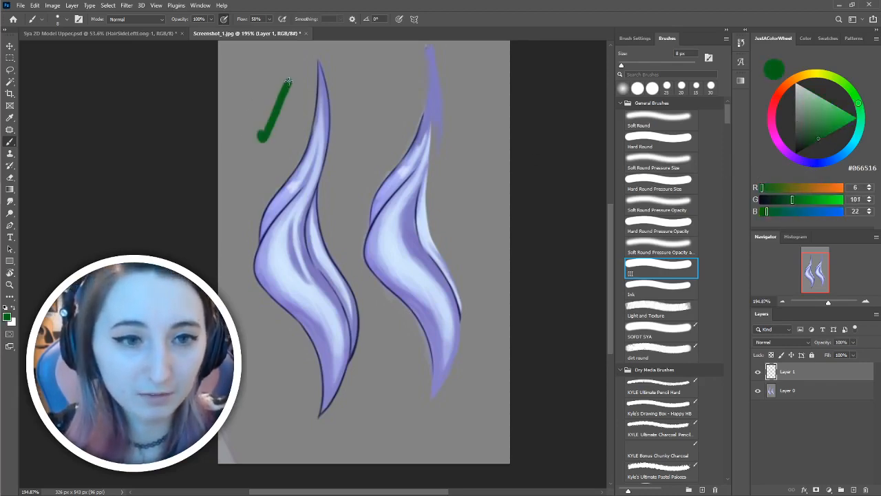
key(ctrl+z)
mouse_move(241, 117)
mouse_down()
mouse_move(269, 133)
mouse_move(323, 38)
mouse_up()
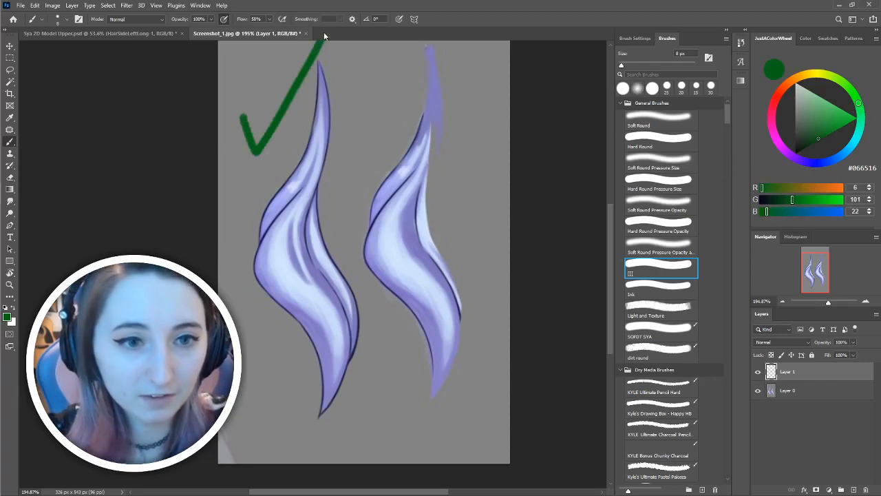
Paint a red (#A93431) cross beside the strand with the unfinished tip and select Layer 0.
click(777, 96)
click(824, 123)
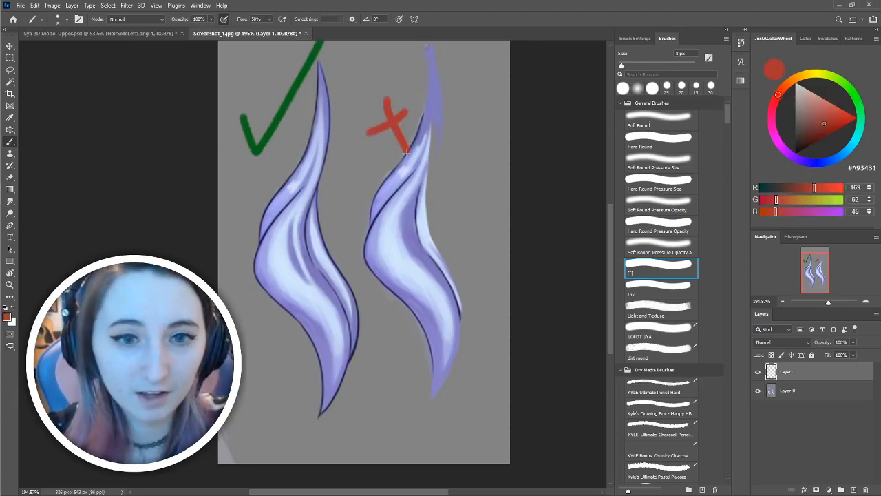
key(v)
click(408, 234)
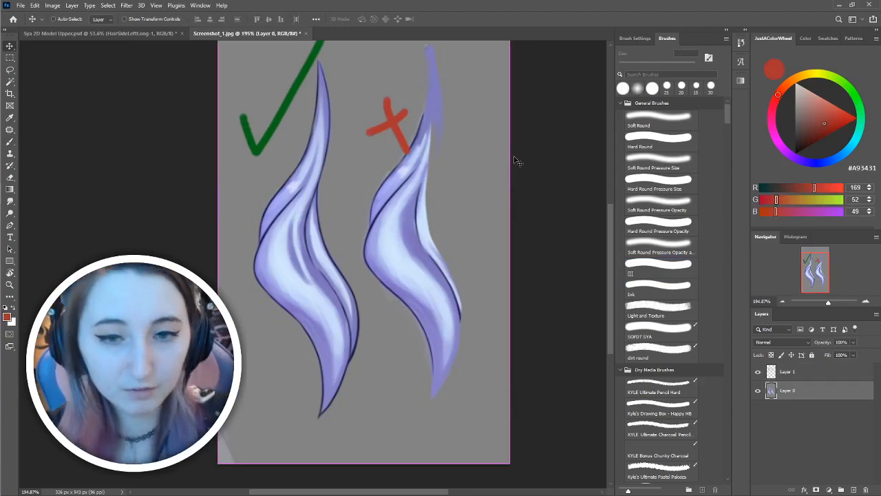
key(ctrl+t)
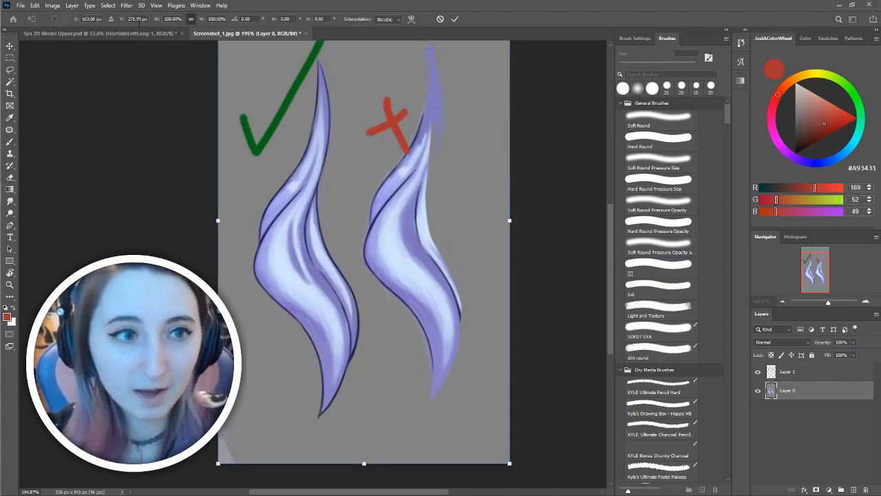
In Sya 2D Model Upper.psd, pull out HairSideLeftLong-2, rotate it about -35° and move it back over the face's edge.
click(110, 33)
drag(477, 306, 555, 240)
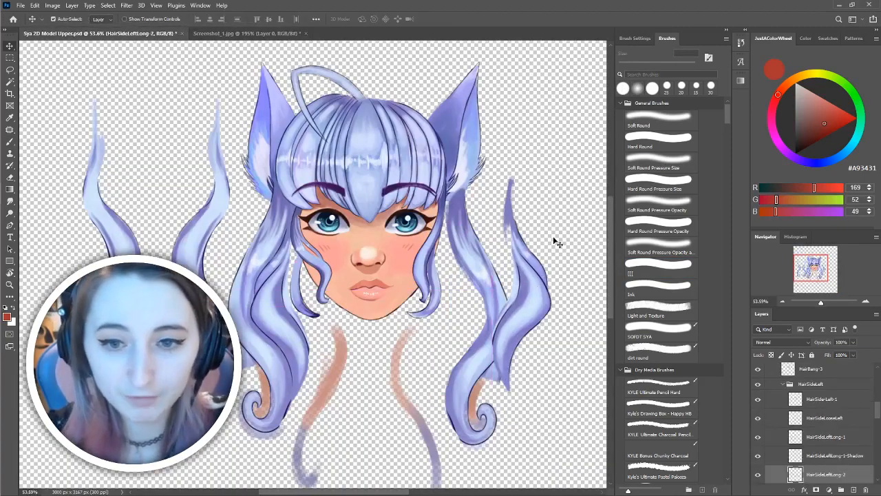
key(ctrl+t)
drag(558, 167, 486, 135)
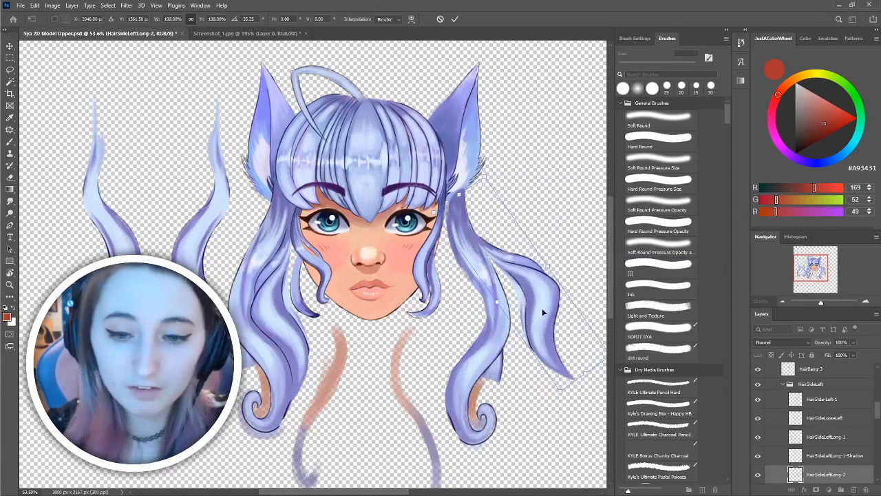
drag(542, 308, 469, 278)
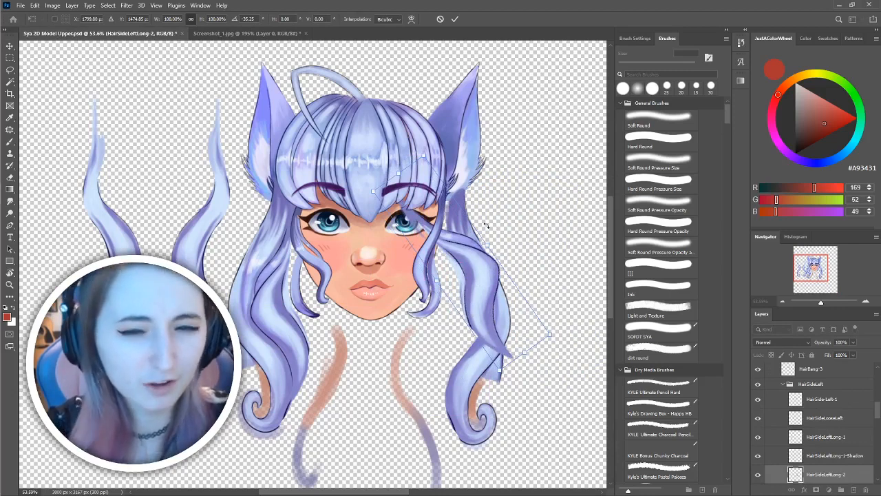
In Screenshot_1.jpg, try rotating the hair strand image about 10° and undo the rotation.
click(245, 34)
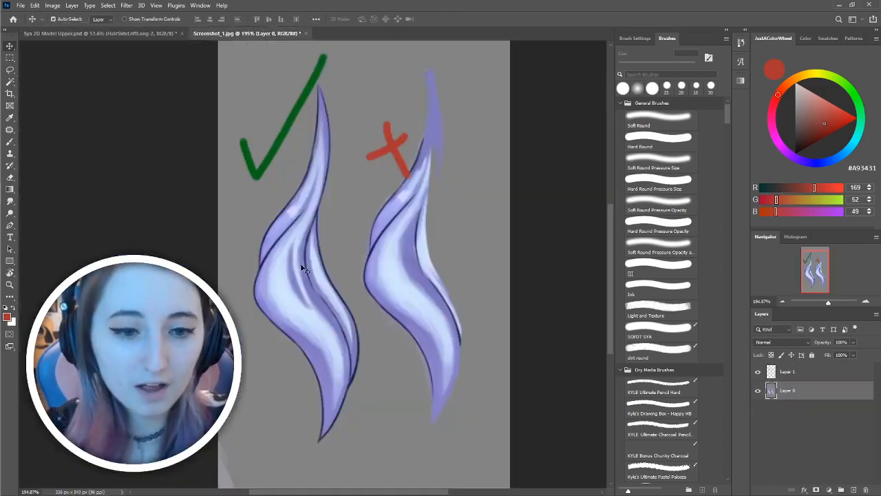
mouse_move(333, 326)
mouse_down()
mouse_move(312, 317)
mouse_move(338, 319)
mouse_up()
key(ctrl+t)
mouse_move(516, 165)
mouse_down()
mouse_move(574, 193)
mouse_move(524, 131)
mouse_move(525, 173)
mouse_up()
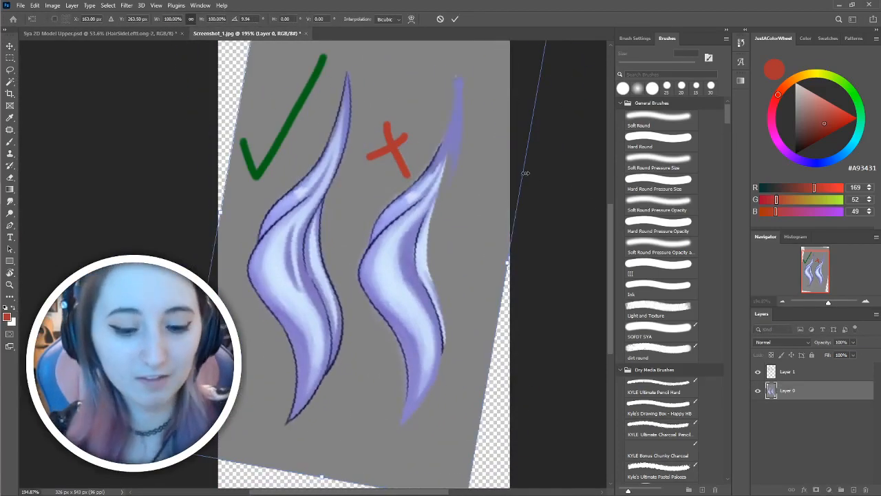
key(Return)
key(ctrl+z)
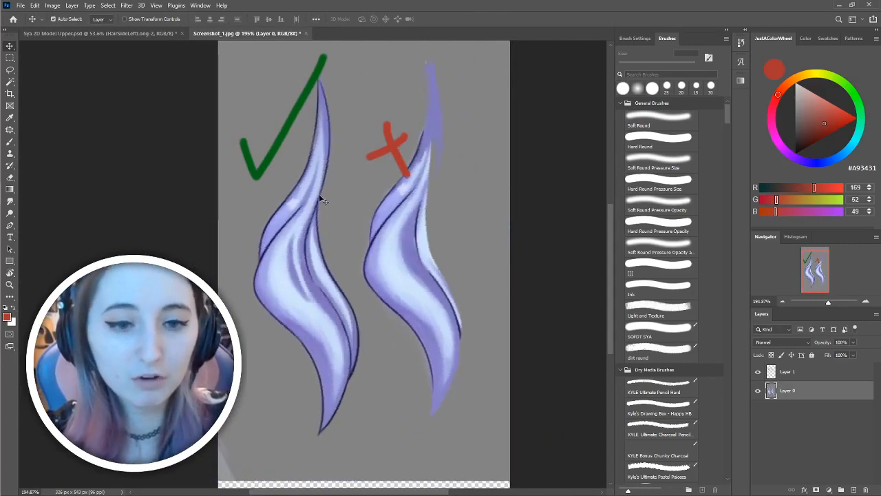
drag(309, 199, 308, 205)
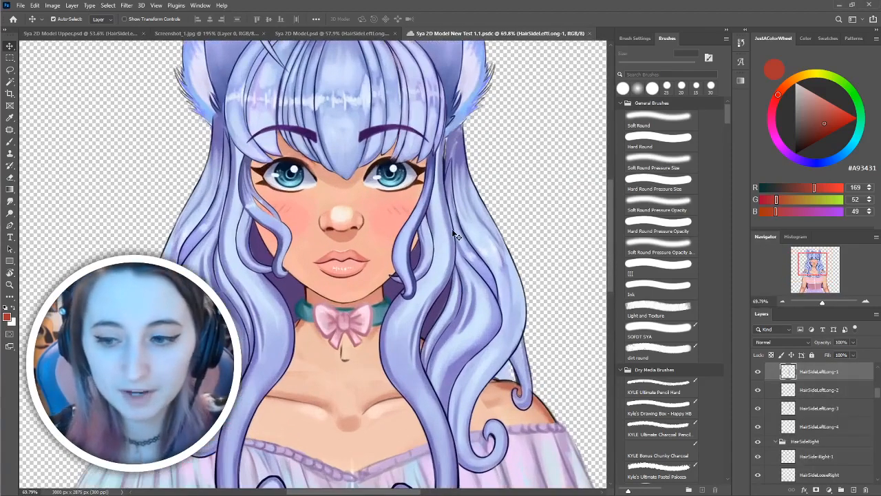
In Sya 2D Model New Test 1.1.psdc, try moving the eyebrow-R and eyebrow-L layers away from the face, undoing each move.
drag(433, 222, 475, 284)
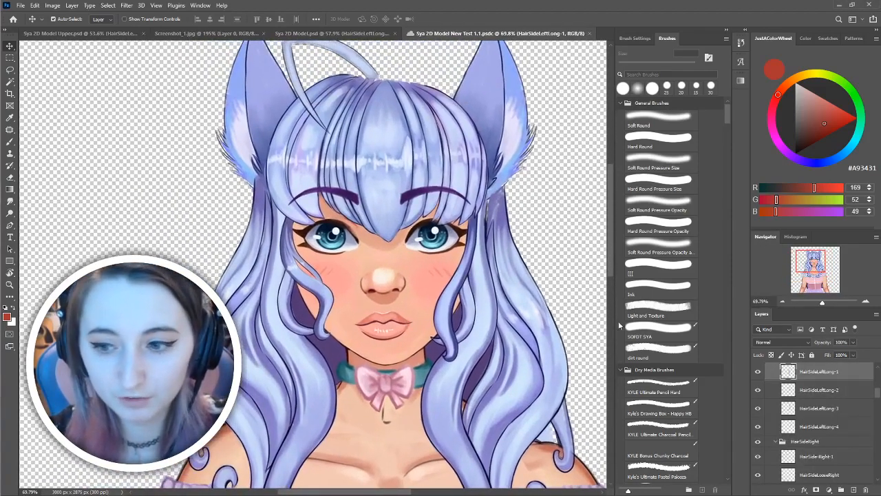
click(348, 199)
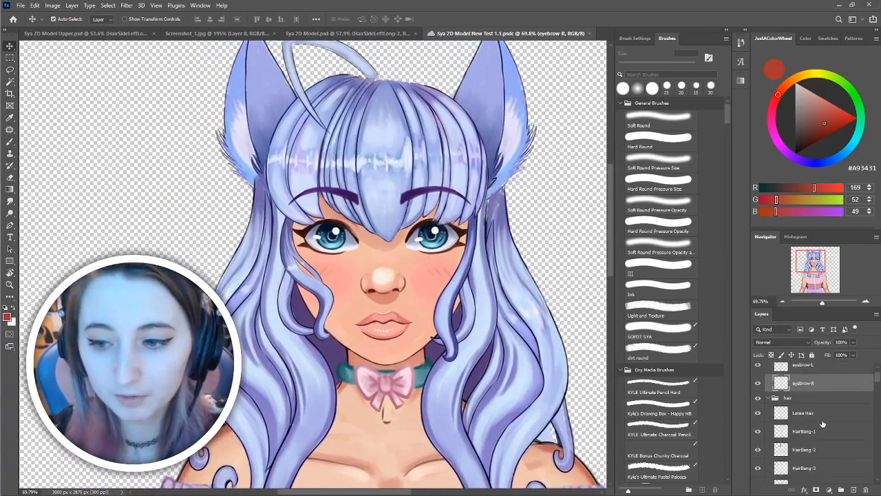
drag(301, 190, 301, 191)
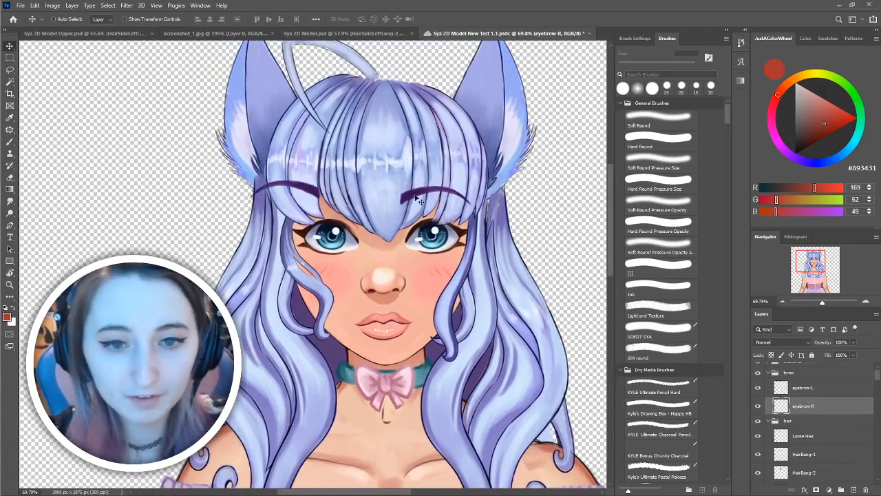
key(ctrl+z)
drag(414, 196, 528, 210)
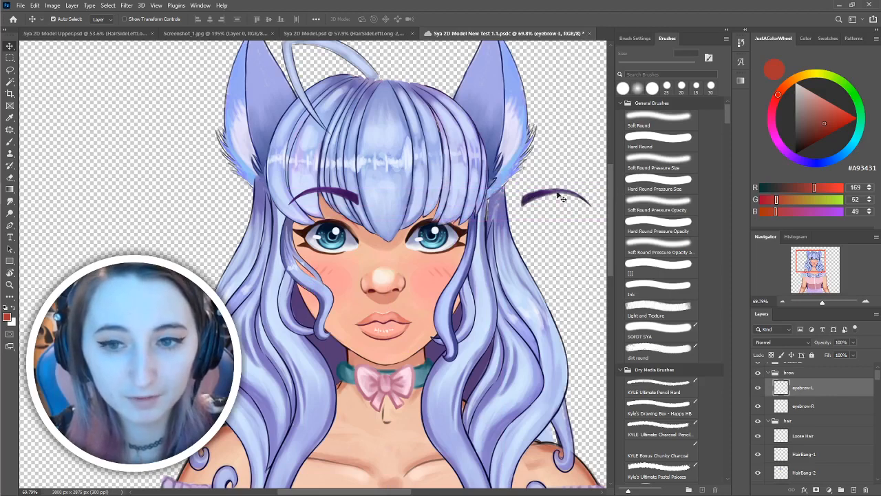
key(ctrl+z)
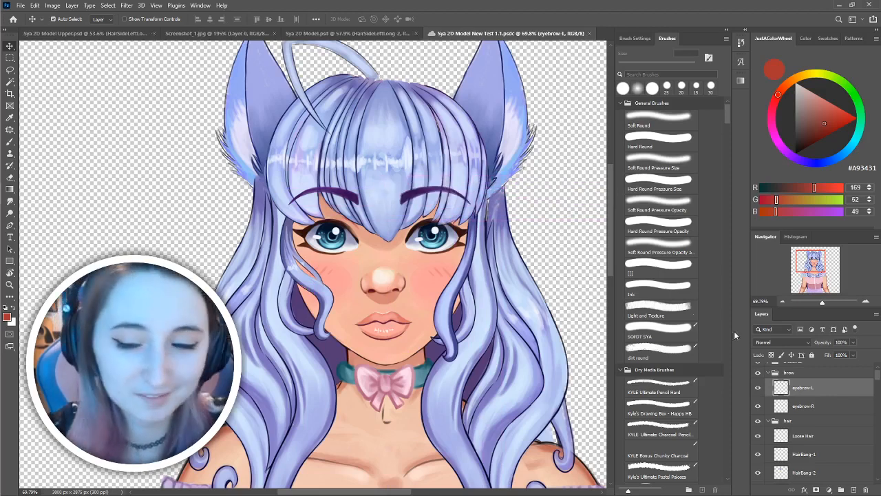
Toggle the Loose Hair layer's visibility and pull the HairSideLeftLong-1 strand out onto the empty canvas beside the head.
click(779, 421)
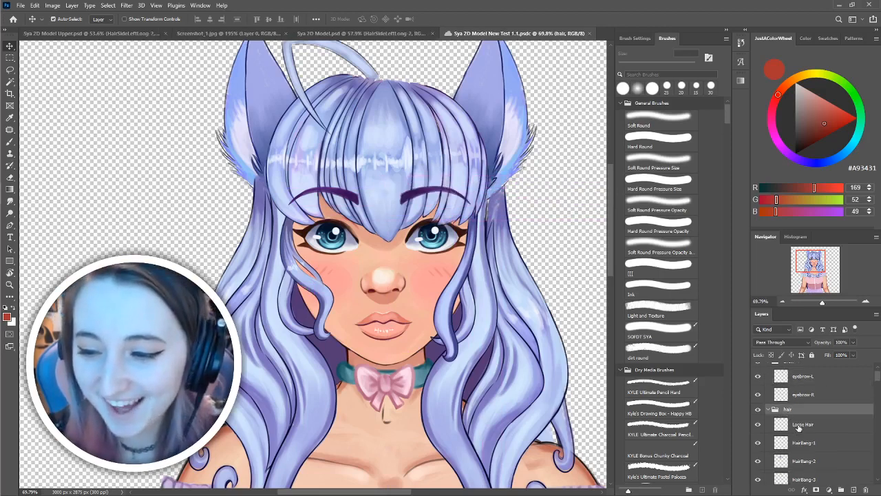
click(759, 425)
click(758, 425)
drag(480, 304, 584, 279)
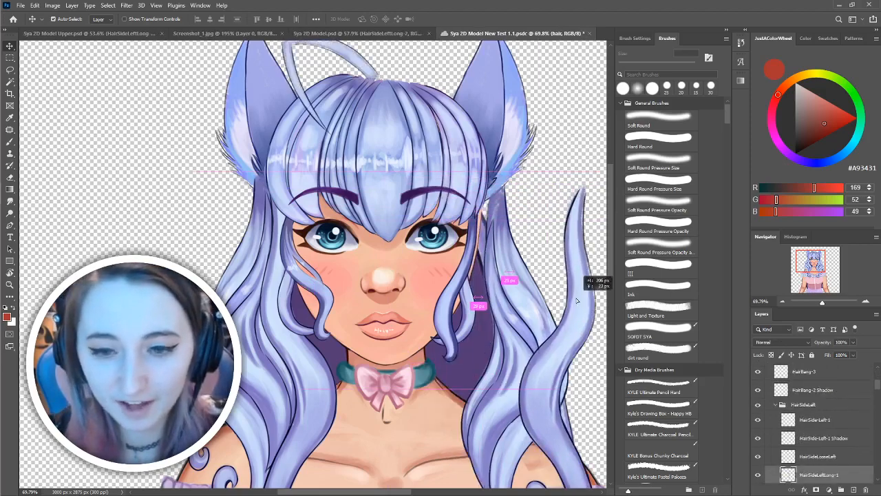
drag(561, 324, 526, 167)
drag(598, 268, 515, 303)
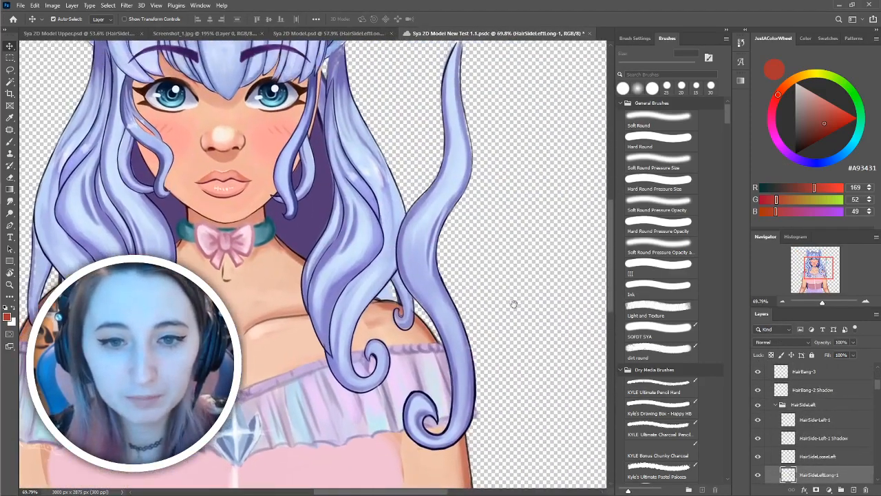
In Sya 2D Model.psd, pull the HairSideLeftLong-1 strand out onto the empty canvas beside the body.
click(290, 33)
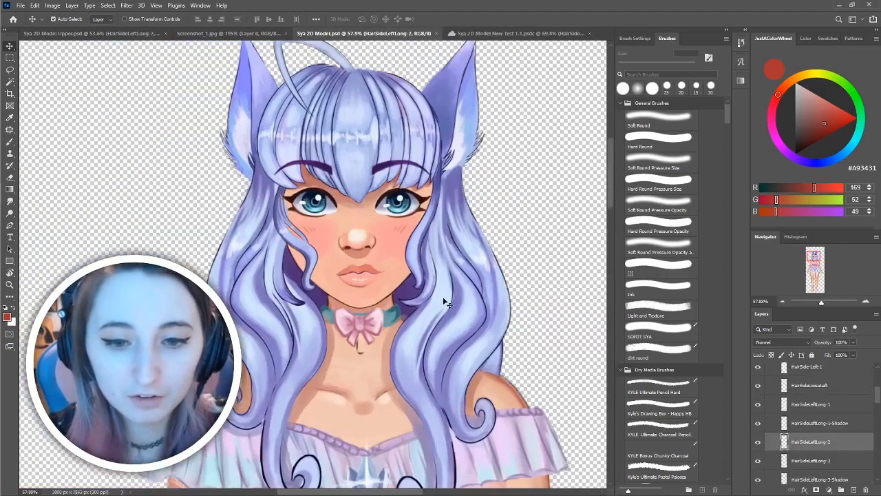
drag(447, 306, 531, 286)
drag(535, 270, 418, 201)
drag(385, 243, 467, 199)
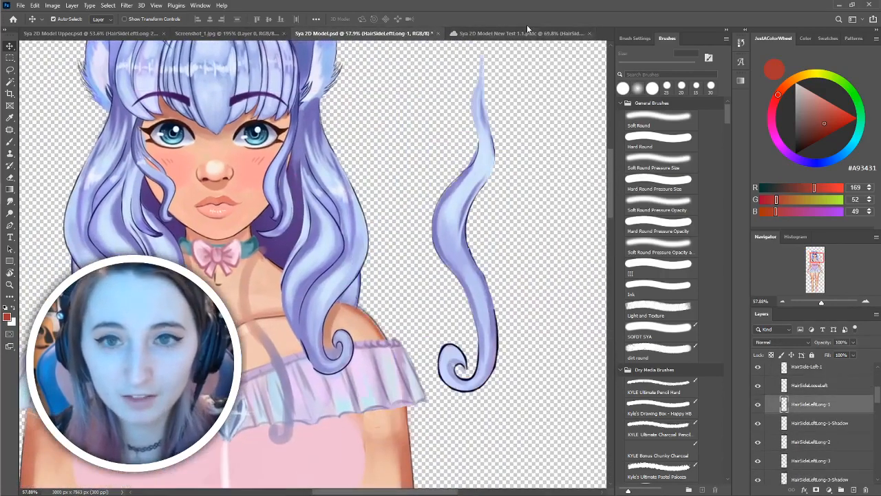
Copy the fully outlined HairSideLeftLong-1 strand from the New Test 1.1 file into Sya 2D Model.psd and line it up beside the unfinished strand.
click(527, 32)
click(321, 33)
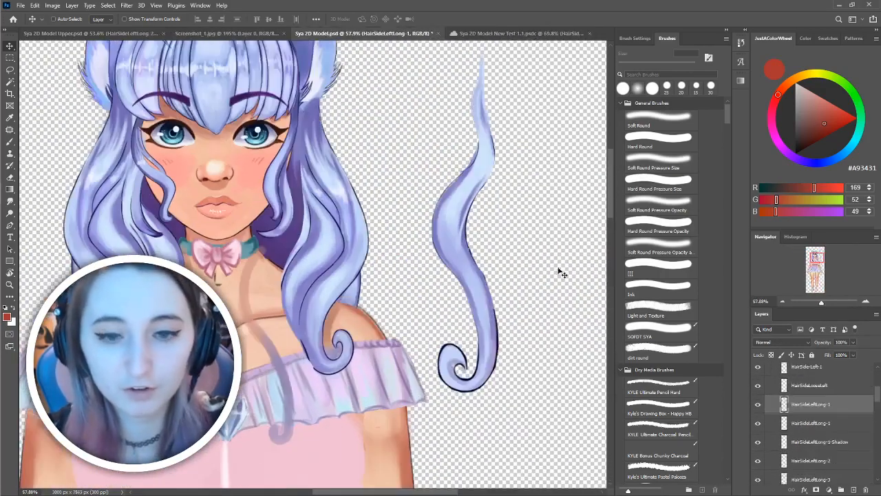
key(ctrl+v)
drag(326, 244, 464, 234)
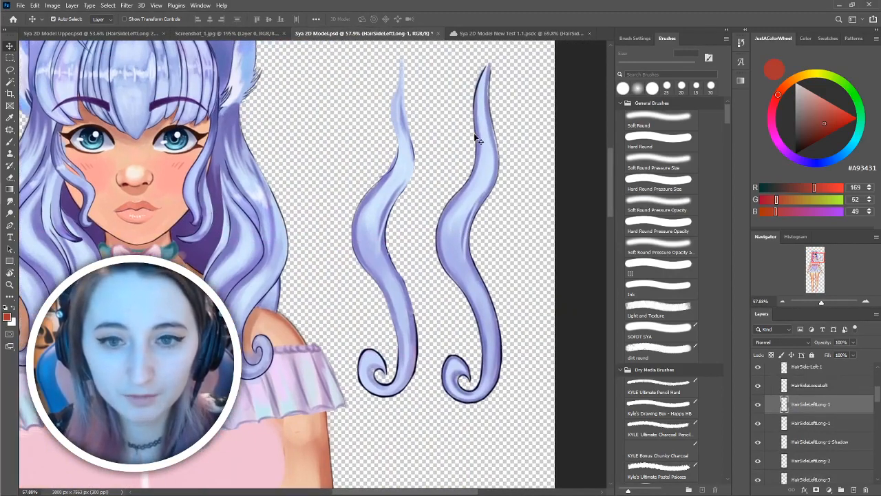
mouse_move(380, 212)
mouse_down()
mouse_move(374, 214)
mouse_move(386, 219)
mouse_up()
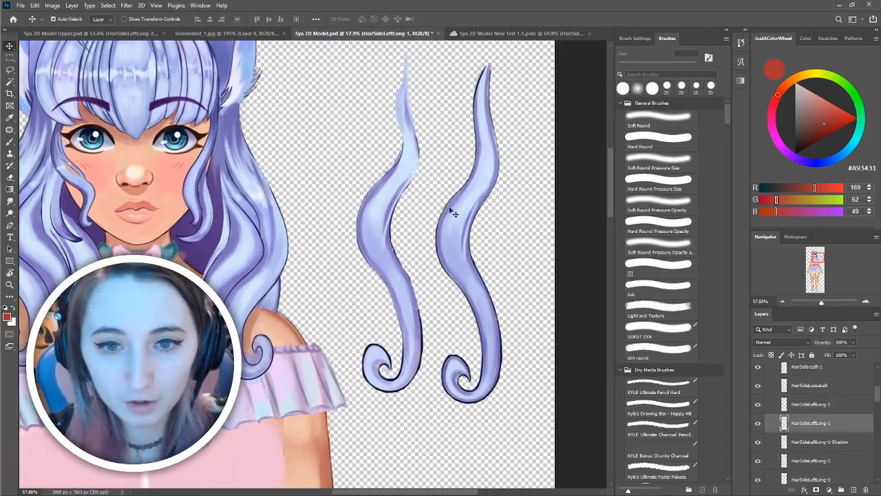
mouse_move(406, 122)
mouse_down()
mouse_move(412, 144)
mouse_move(403, 137)
mouse_up()
drag(412, 308, 406, 283)
Paint a dark red (#920E0B) cross beside the unfinished strand and a light green (#93CE86) check mark beside the complete one.
click(858, 100)
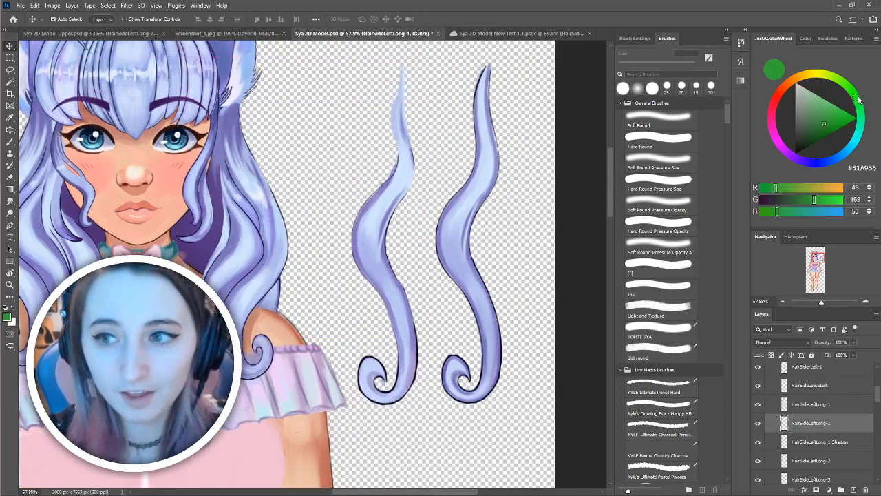
key(x)
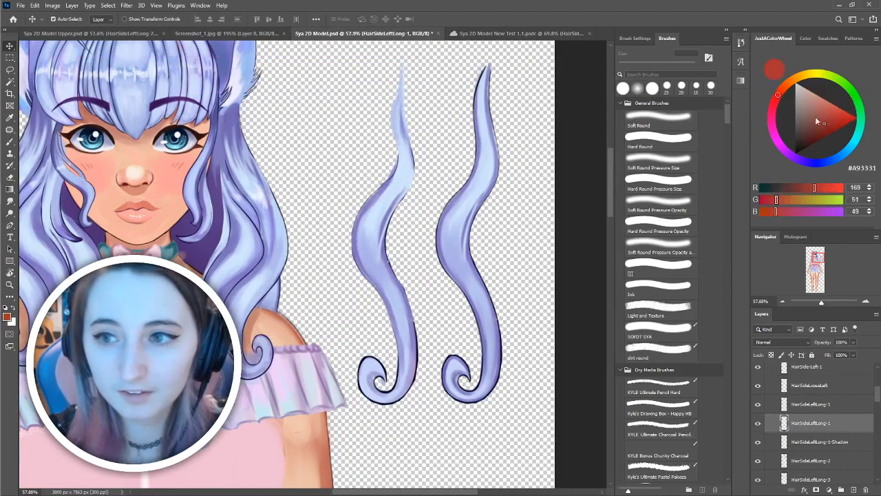
key(b)
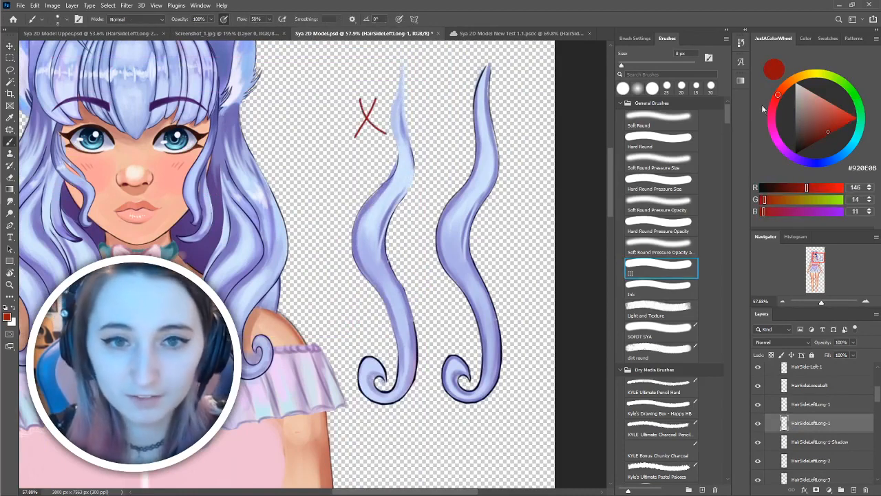
click(851, 89)
click(812, 106)
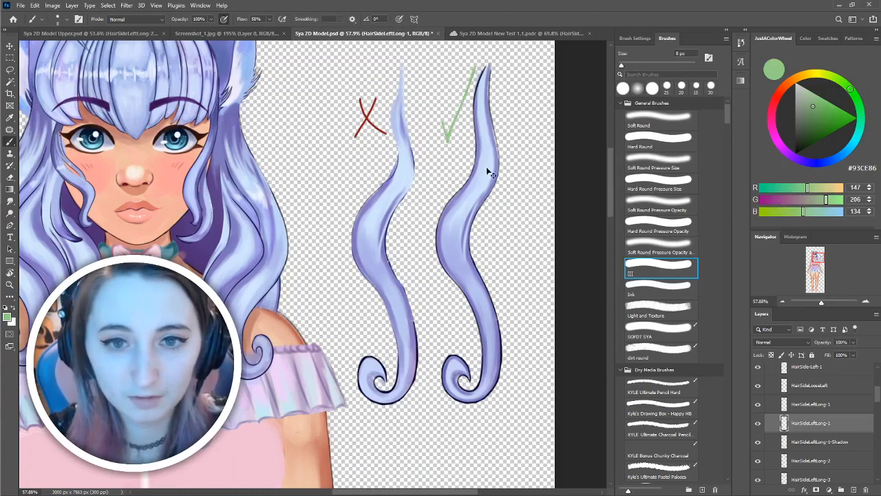
Pull the Left Ear layer away from the head onto the empty canvas.
drag(514, 221, 590, 222)
mouse_move(292, 150)
mouse_down()
mouse_move(543, 130)
mouse_move(496, 157)
mouse_up()
key(v)
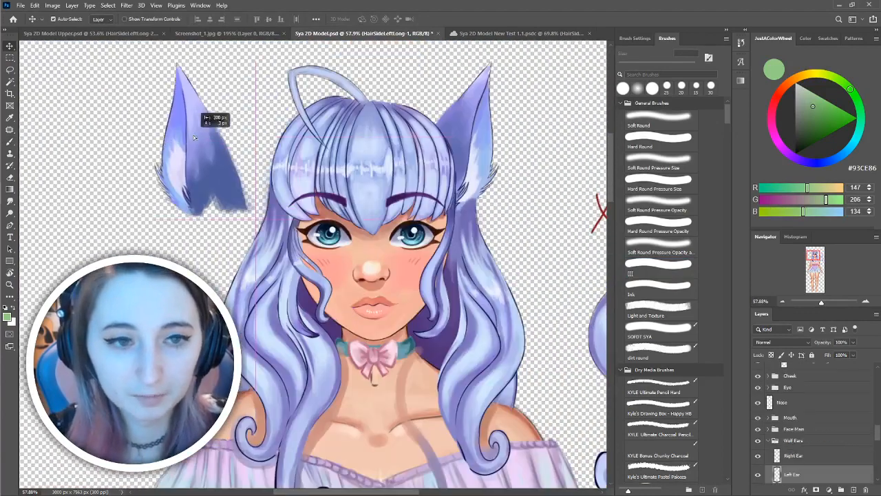
scroll(488, 176, up, 3)
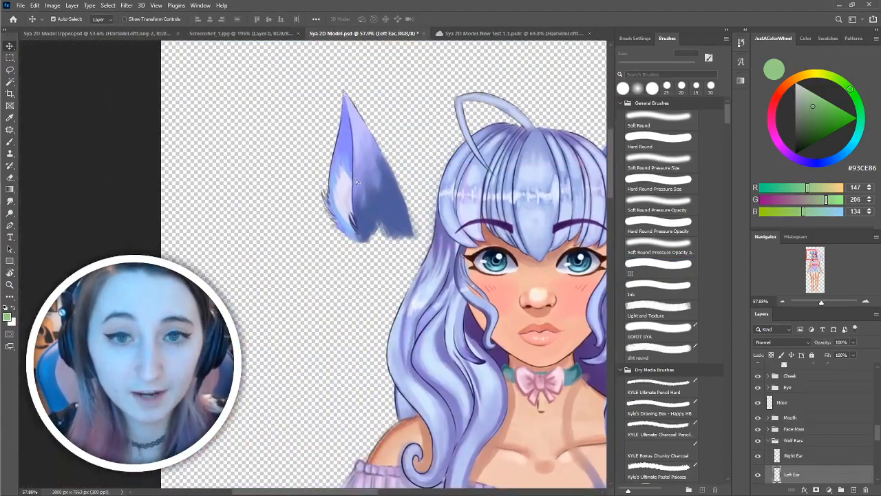
drag(356, 181, 275, 167)
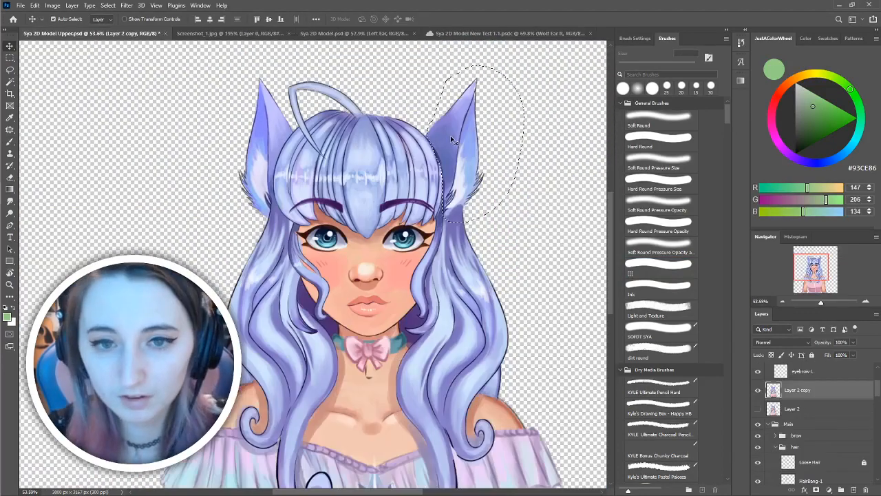
In Sya 2D Model Upper.psd, move the selected ear on Layer 2 copy to the empty canvas, deselect it and erase the leftover at its base.
drag(482, 134, 172, 172)
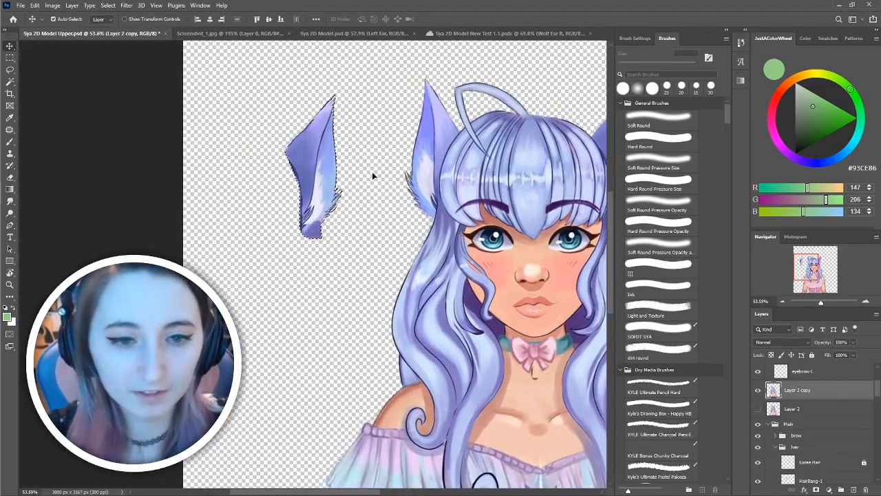
key(ctrl+d)
key(e)
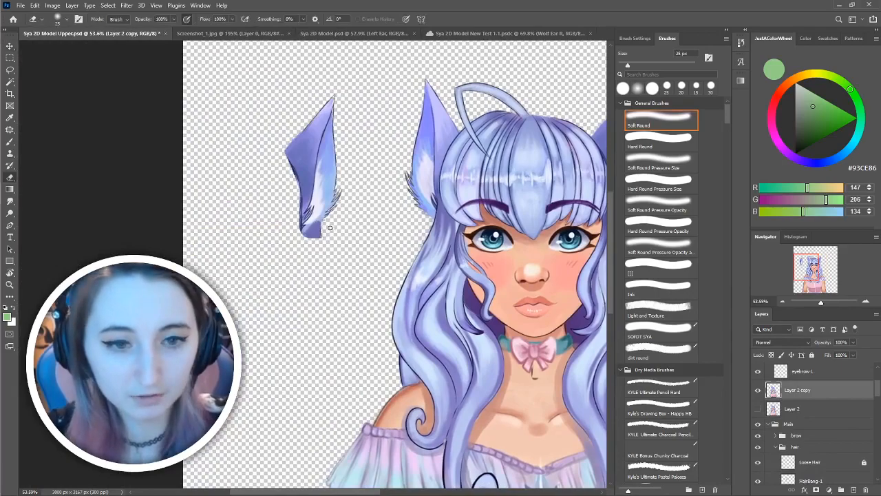
Rotate the cut-out ear about 93° and place it on its own layer across from its old spot, beside the head.
key(ctrl+t)
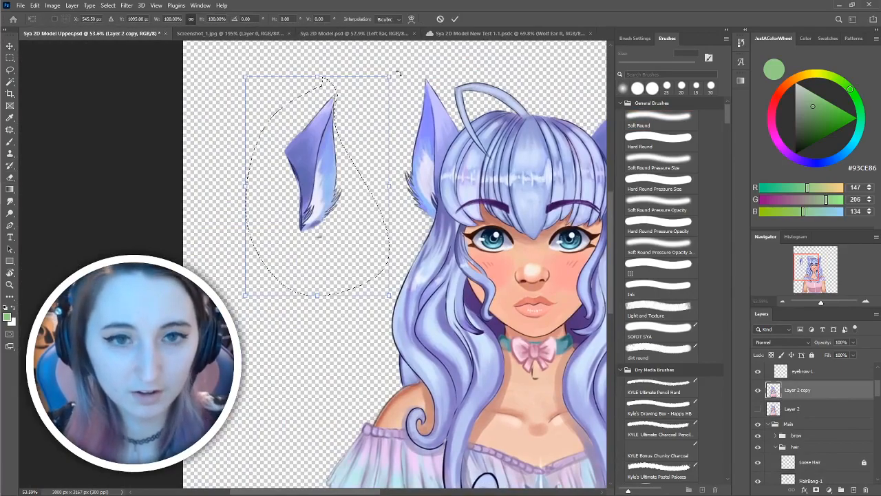
mouse_move(398, 74)
mouse_down()
mouse_move(443, 134)
mouse_move(431, 220)
mouse_move(392, 246)
mouse_up()
drag(333, 181, 461, 162)
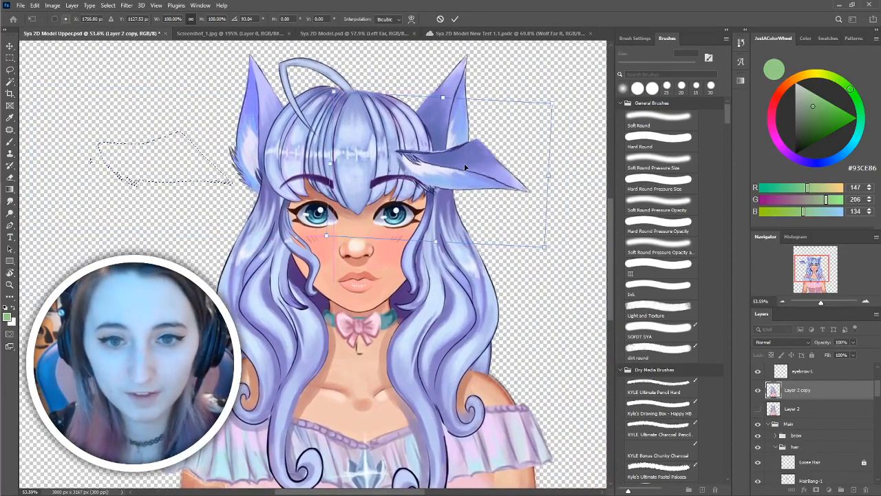
key(Return)
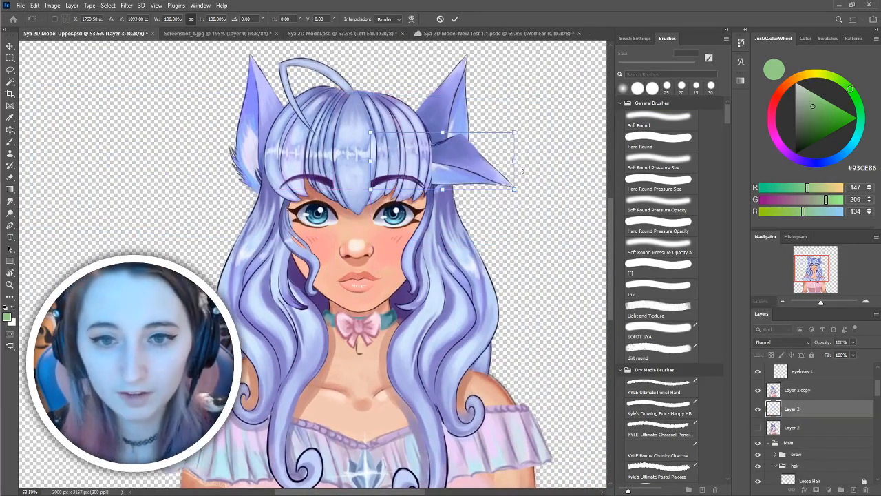
drag(544, 116, 552, 131)
drag(438, 173, 466, 175)
key(Return)
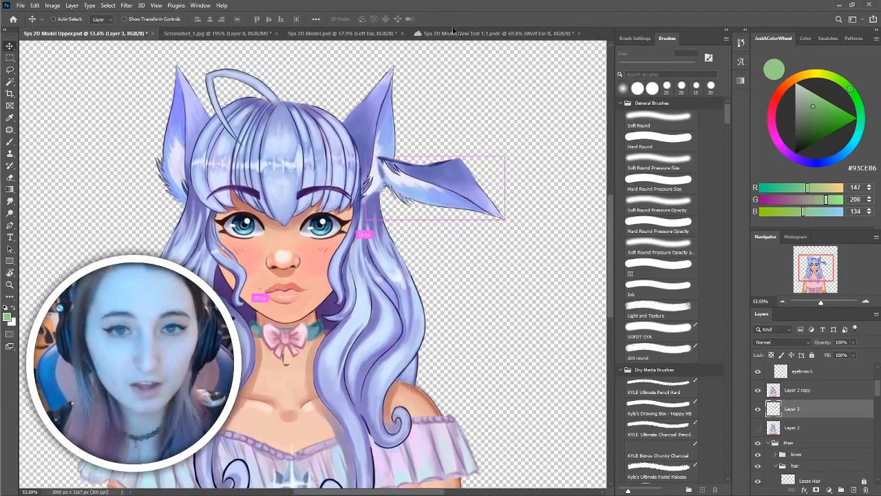
Paste the cut-out ear into Sya 2D Model New Test 1.1.psdc, rotate it upright and place it beside the head.
click(482, 33)
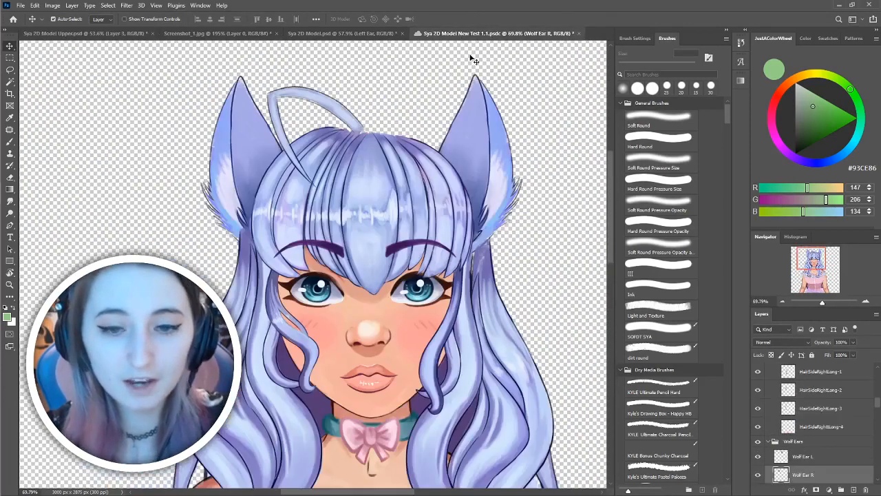
drag(448, 177, 313, 141)
key(ctrl+v)
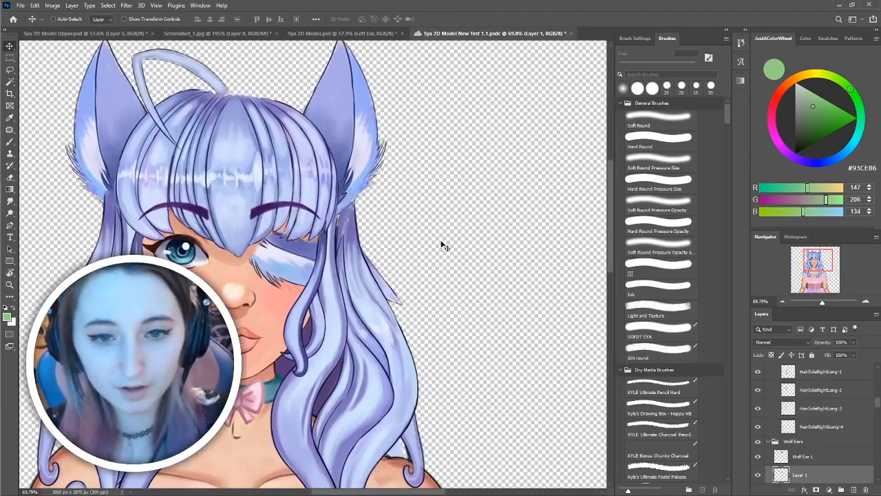
drag(303, 264, 523, 220)
key(ctrl+t)
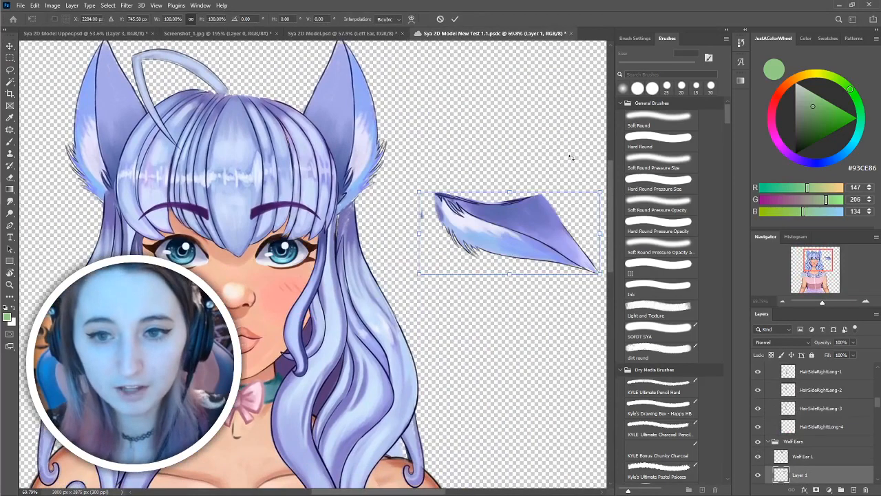
drag(583, 166, 376, 112)
key(Return)
drag(533, 217, 479, 205)
Paint a dark red (#8A0001) cross beside the pasted cut-out ear.
click(777, 96)
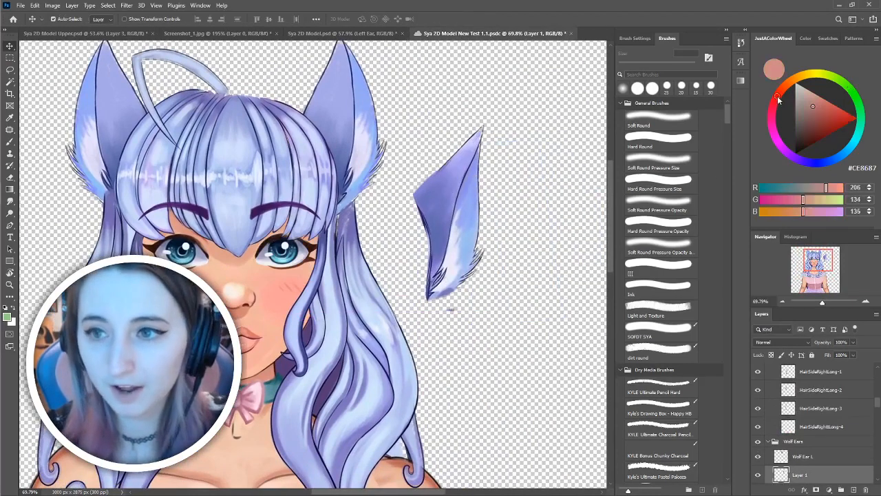
drag(815, 123, 829, 134)
key(b)
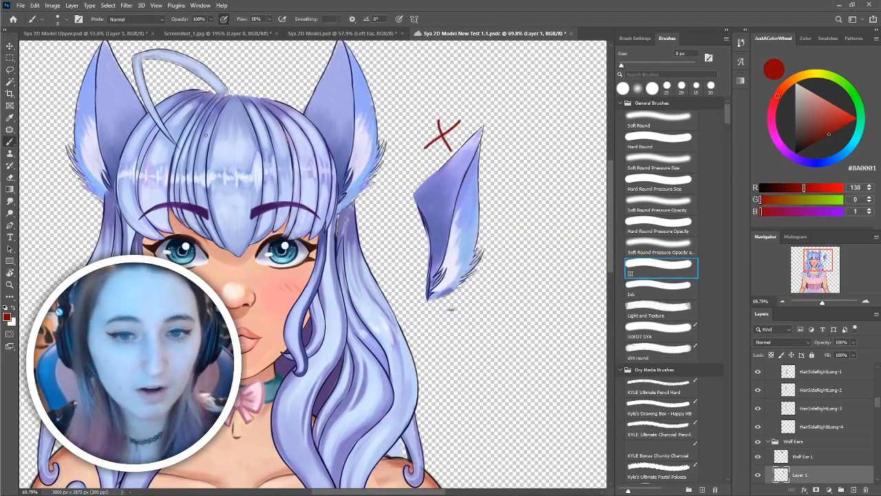
Move the fully painted wolf ear off the head and place it beside the cut-out ear for comparison.
key(v)
ctrl+click(101, 134)
drag(102, 135, 526, 200)
drag(520, 202, 427, 201)
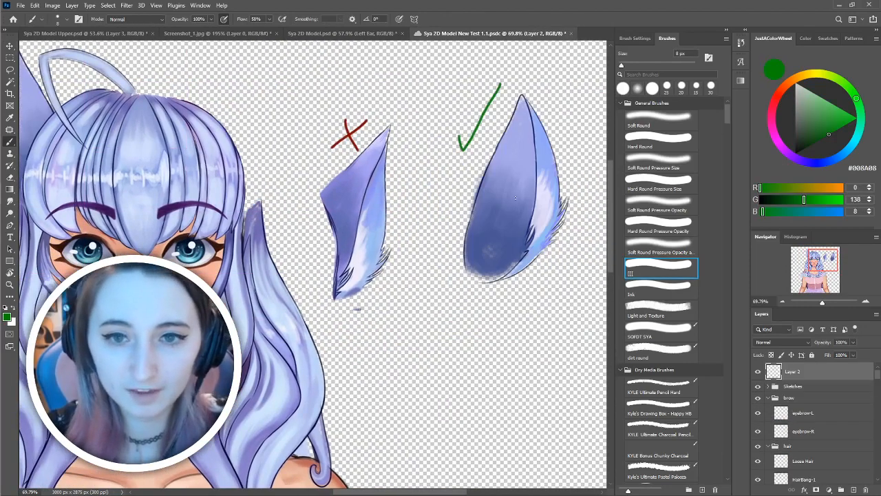
Rotate the cut-out ear on Layer 1 about 66° and place its base against the side of the head.
key(v)
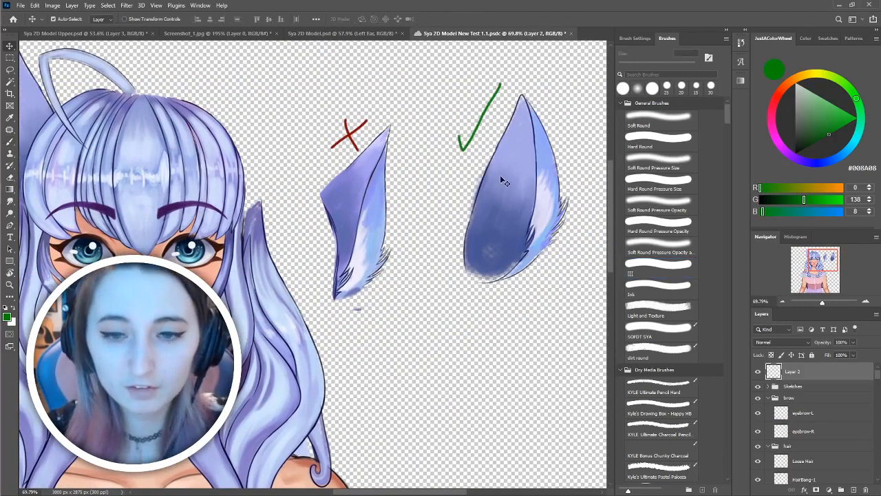
drag(364, 210, 409, 158)
key(ctrl+t)
drag(464, 81, 475, 194)
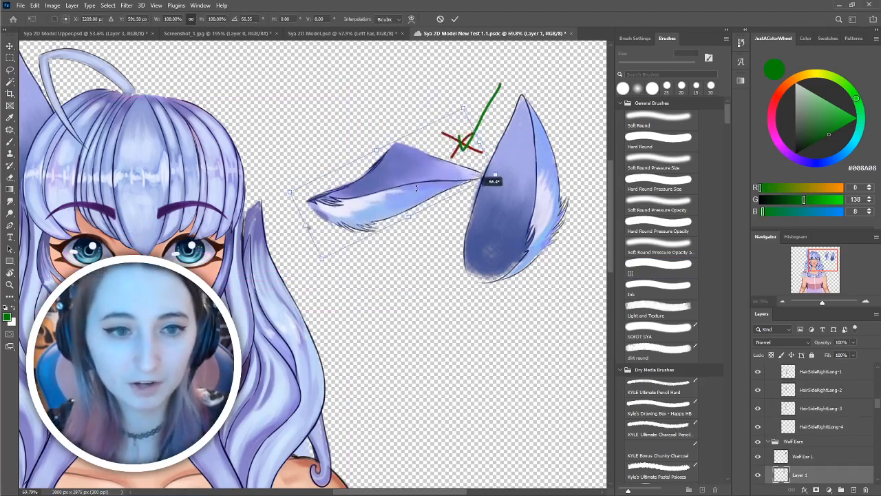
drag(381, 178, 294, 180)
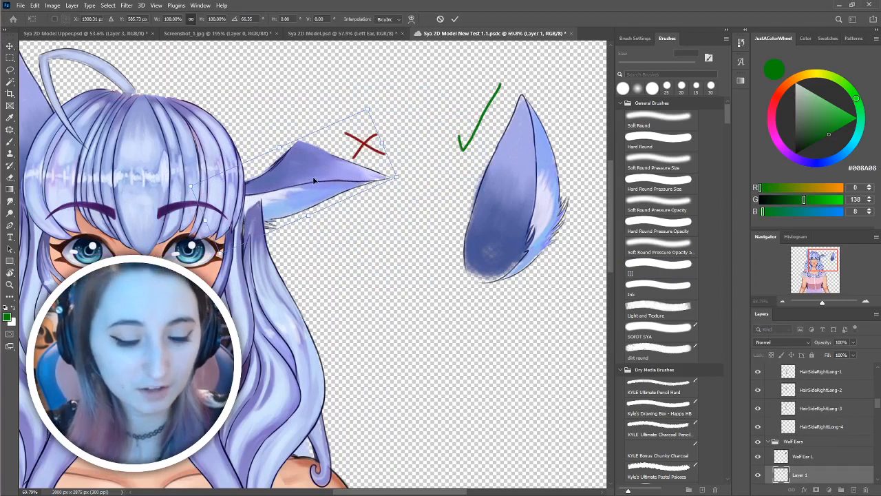
key(Return)
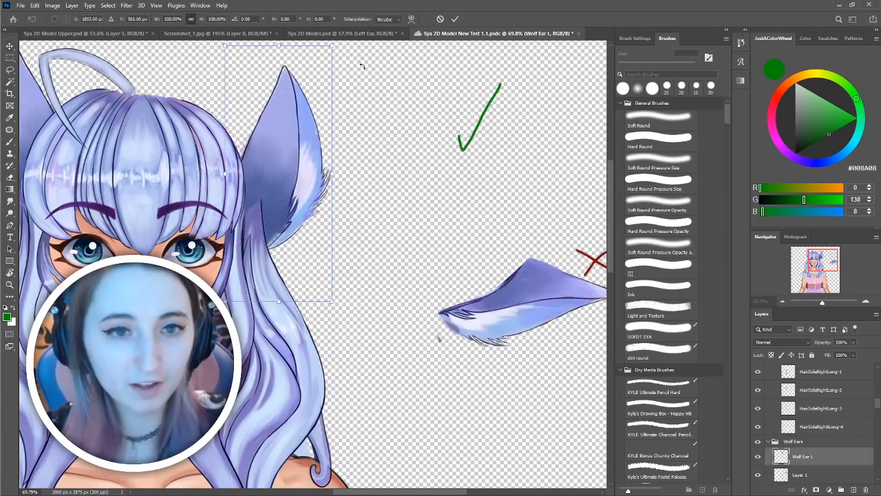
Rotate the fully painted Wolf Ear L about 105° and position its base behind the hair so the ear hangs sideways.
drag(359, 65, 361, 299)
drag(302, 180, 412, 178)
drag(410, 178, 430, 173)
drag(448, 264, 331, 272)
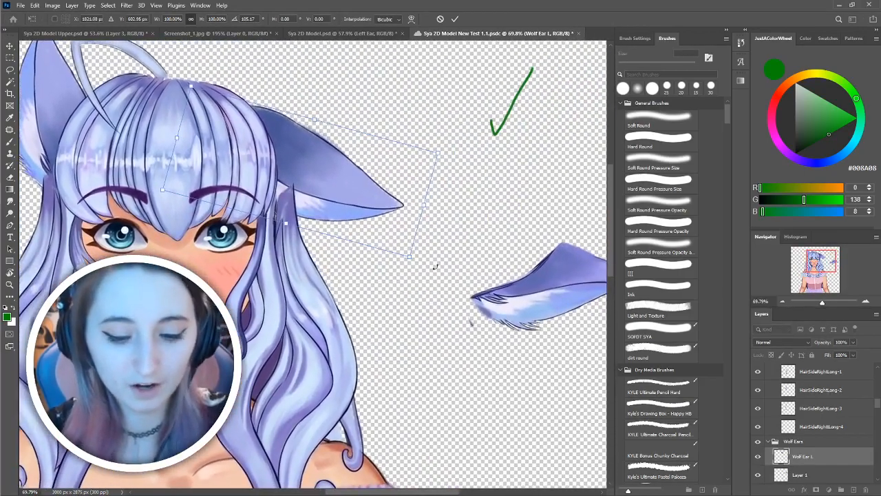
key(Return)
Place the cut-out ear on Layer 1 over the rotated Wolf Ear L and rotate it further to match.
drag(546, 282, 301, 162)
key(ctrl+t)
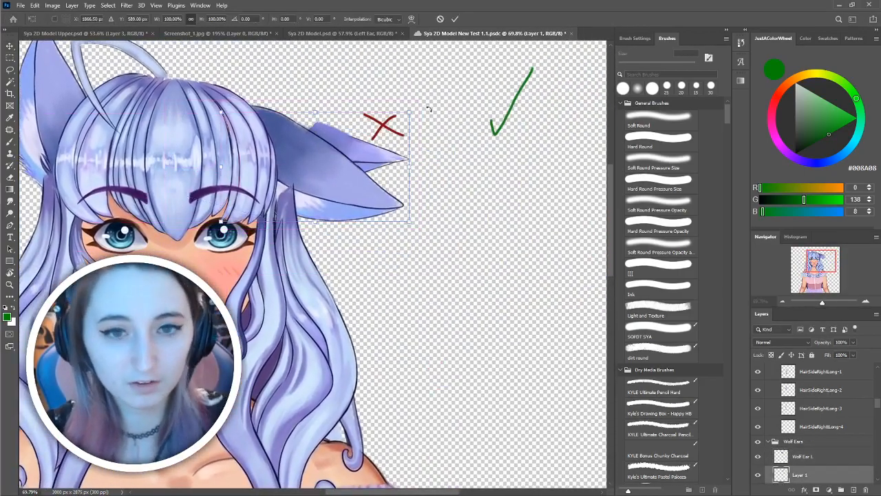
drag(428, 109, 438, 180)
key(Return)
Compare the cut-out ear on Layer 1 with Wolf Ear L by hiding and showing each layer.
click(756, 474)
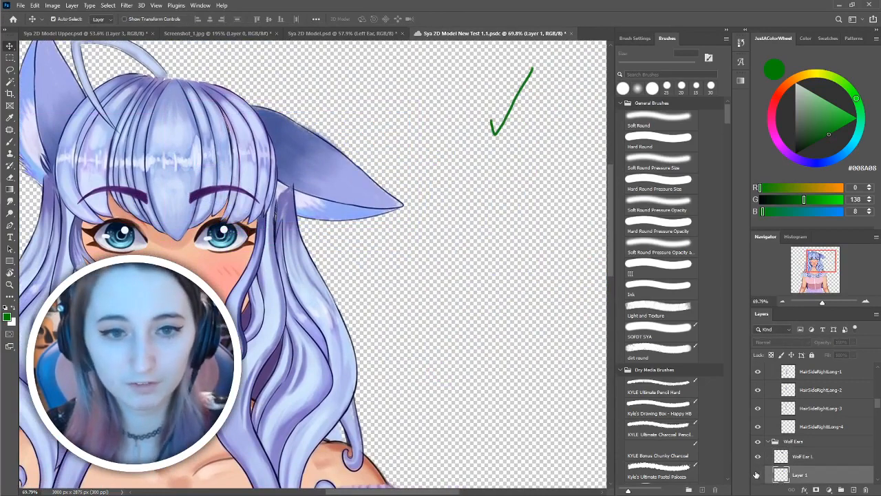
click(757, 474)
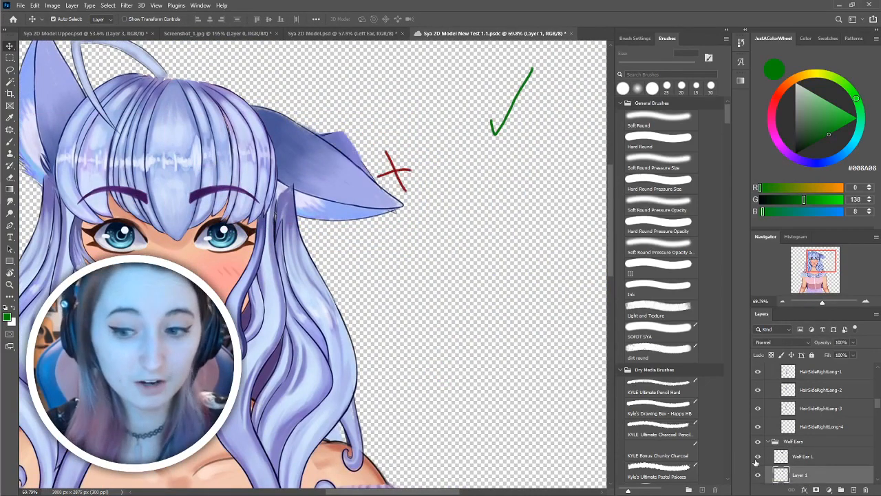
click(756, 457)
click(756, 457)
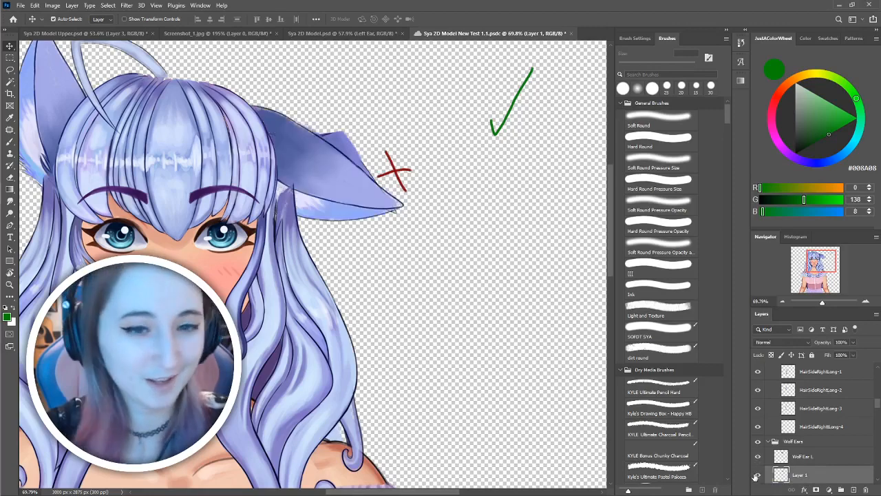
click(757, 474)
click(757, 474)
click(758, 459)
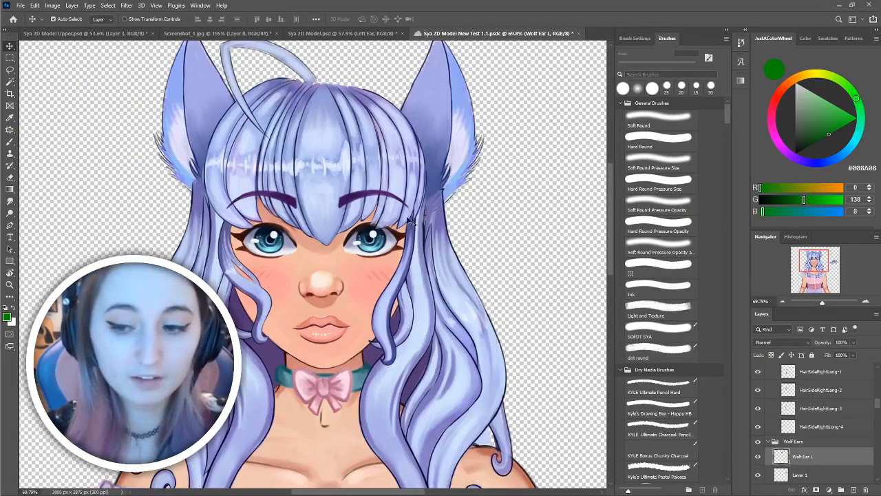
Move HairBang-1, HairBang-2 and HairBang-3 away from the forehead one at a time, undoing each move.
drag(408, 219, 467, 255)
mouse_move(366, 121)
mouse_down()
mouse_move(351, 96)
mouse_move(389, 100)
mouse_move(347, 102)
mouse_move(368, 117)
mouse_up()
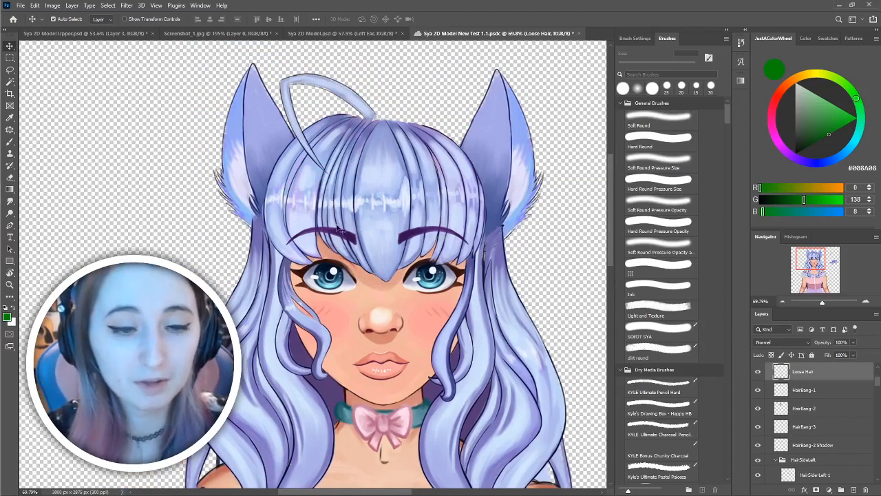
drag(284, 217, 231, 196)
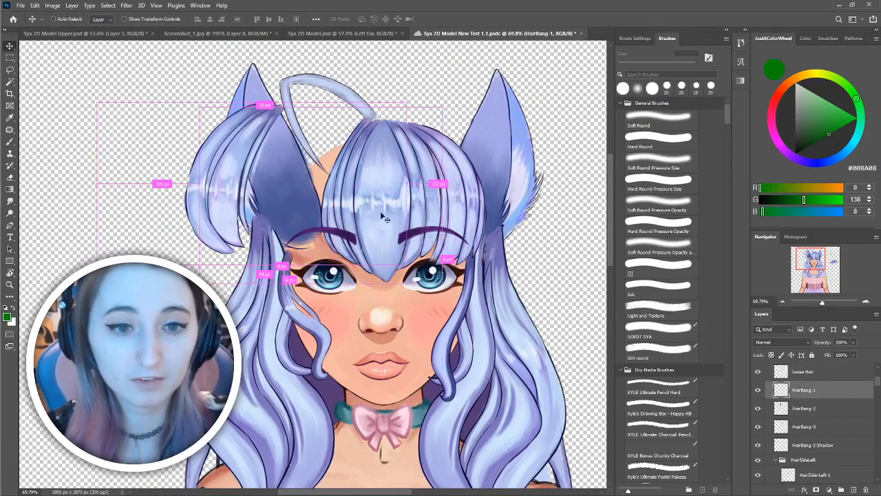
key(ctrl+z)
key(ctrl+z)
drag(377, 207, 404, 206)
key(ctrl+z)
drag(462, 198, 531, 186)
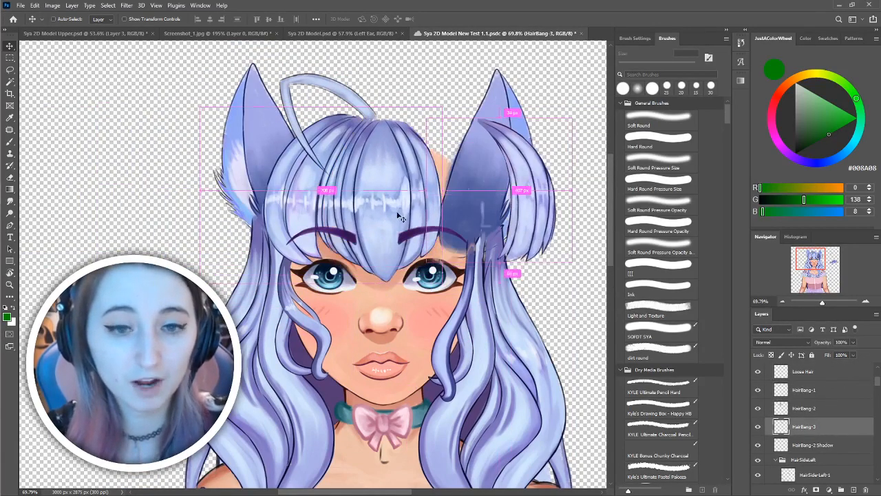
key(ctrl+z)
Spread all three bang pieces out toward the empty canvas beside the head.
drag(284, 206, 69, 186)
drag(379, 206, 213, 206)
drag(433, 199, 345, 200)
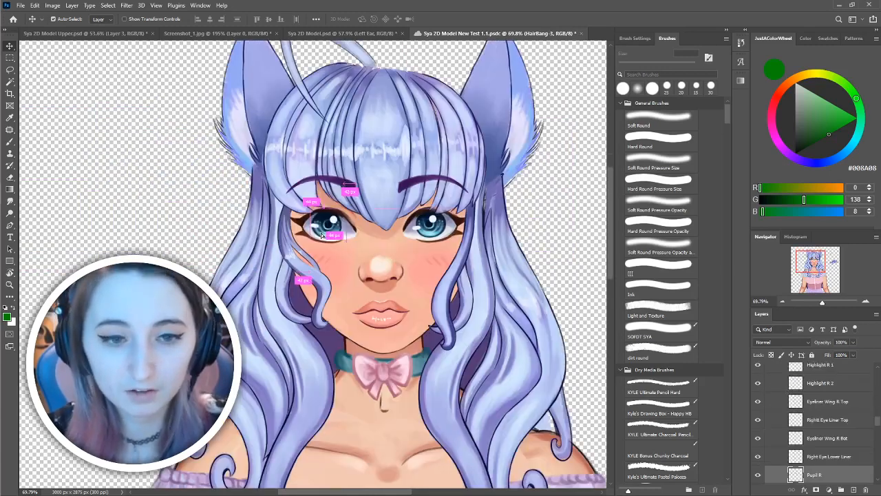
Move Pupil R and Pupil L out of the eyes onto the empty canvas and undo both moves.
drag(321, 235, 138, 178)
drag(432, 230, 177, 176)
key(ctrl+z)
key(ctrl+z)
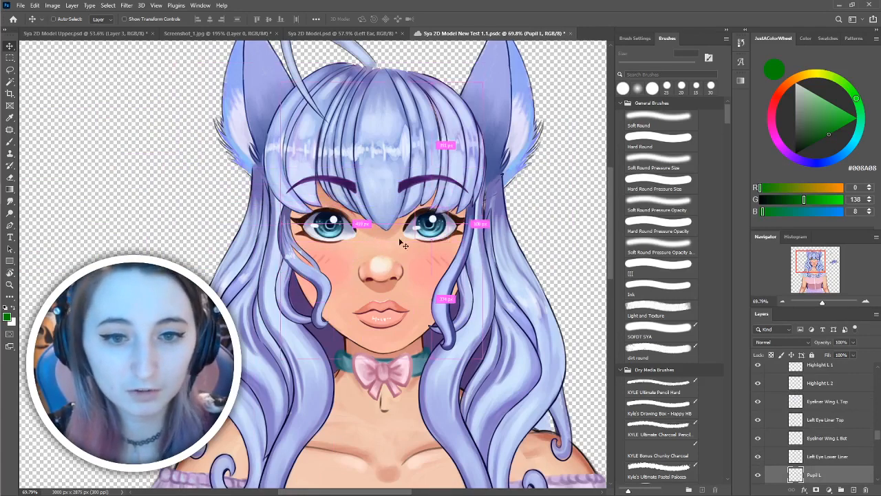
Move Highlight R 1, Highlight R 2 and the eye white off the right eye in turn, undoing each move.
ctrl+click(333, 222)
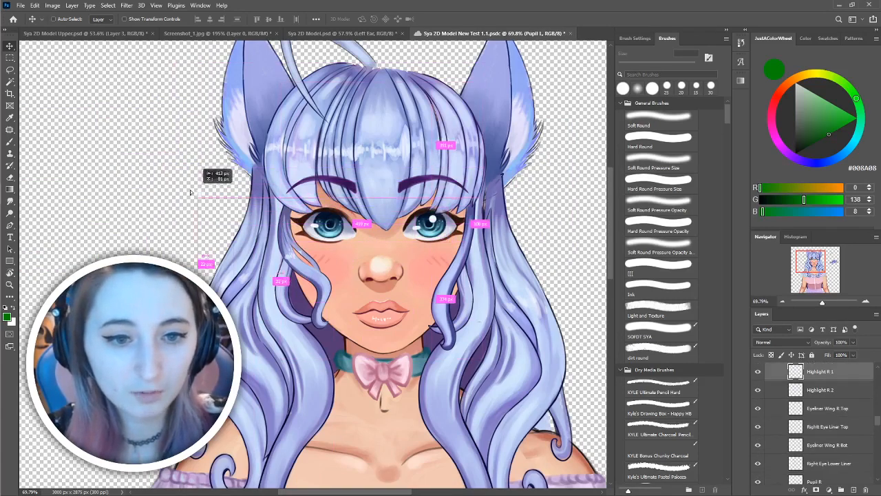
ctrl+click(313, 230)
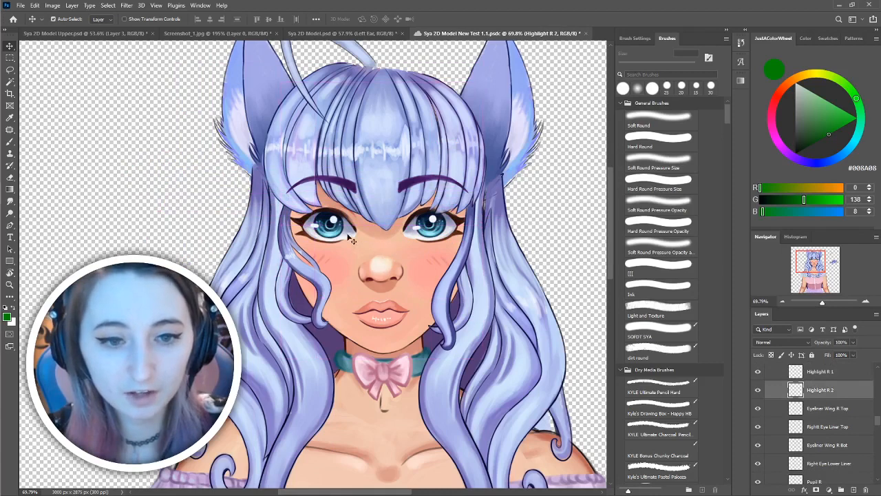
drag(347, 234, 148, 203)
key(ctrl+z)
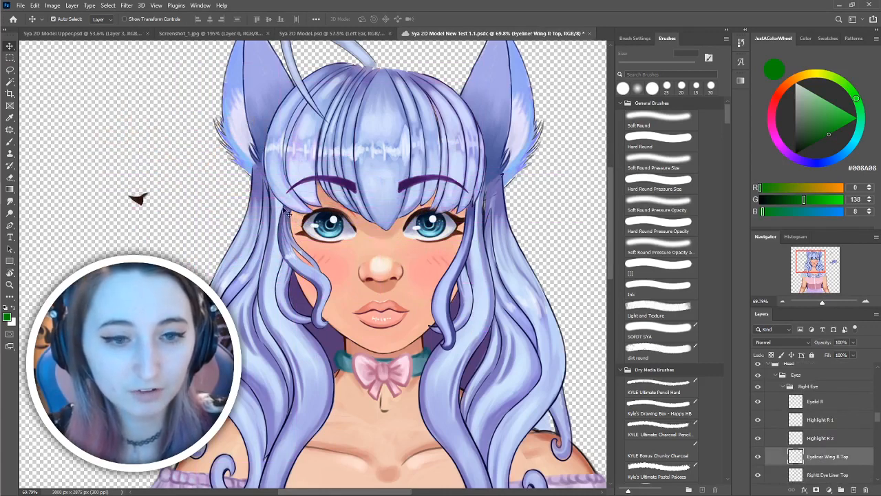
Spread Eyeliner Wing R Top, Right Eye Liner Top, Eyeliner Wing R Bot and Right Eye Lower Liner on the empty canvas and undo the moves.
drag(311, 220, 152, 199)
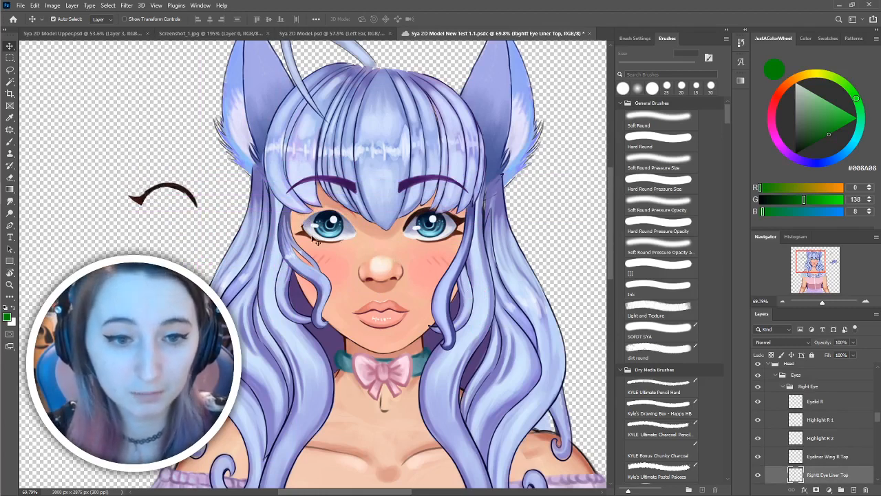
drag(302, 235, 137, 217)
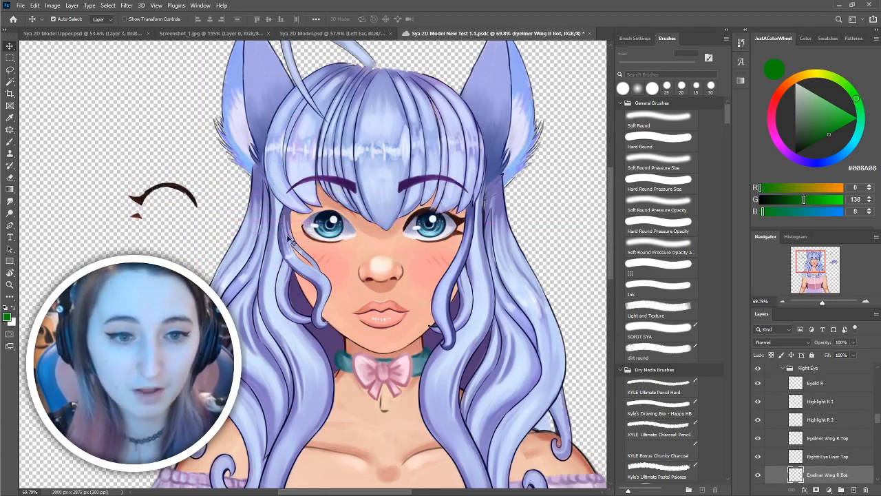
drag(321, 244, 161, 155)
drag(158, 228, 167, 238)
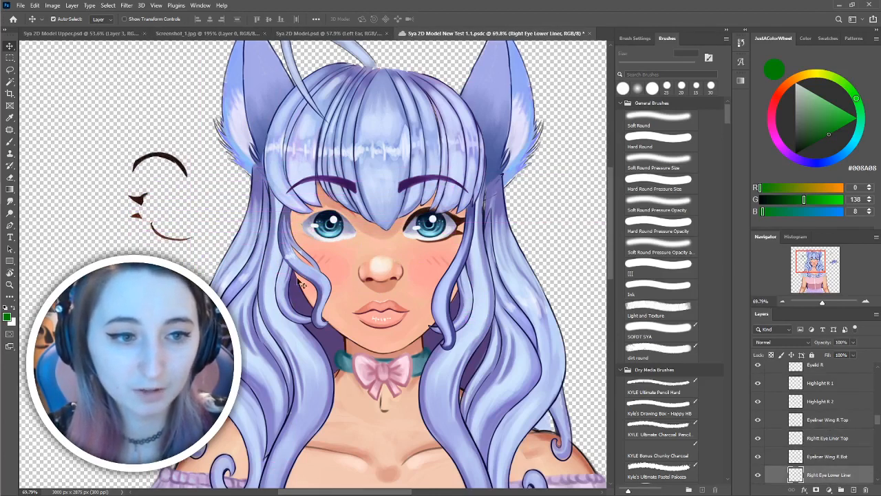
key(ctrl+z)
key(ctrl+z)
key(ctrl+z)
key(ctrl+z)
key(ctrl+z)
key(ctrl+z)
Move the nose and the Face Blush pieces onto the empty canvas beside the hair, undoing each move.
drag(375, 271, 540, 209)
drag(542, 250, 531, 225)
key(ctrl+z)
key(ctrl+z)
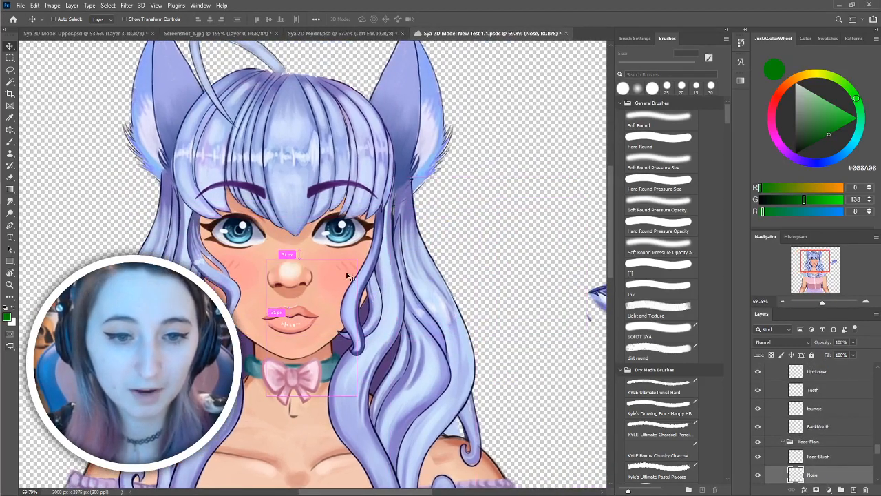
drag(342, 273, 561, 220)
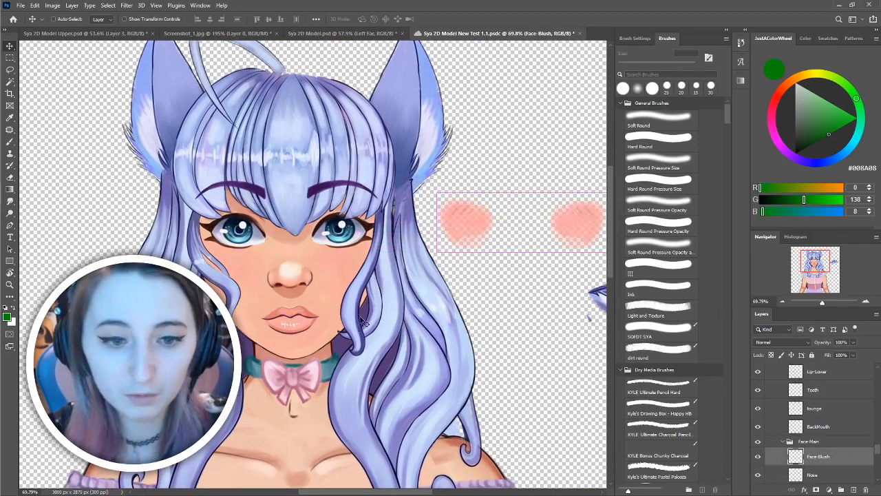
key(ctrl+z)
Move the lower lip, upper lip, BackMouth, teeth and tongue pieces onto the empty canvas beside the hair and undo every move.
click(294, 329)
drag(294, 329, 543, 269)
drag(293, 313, 545, 245)
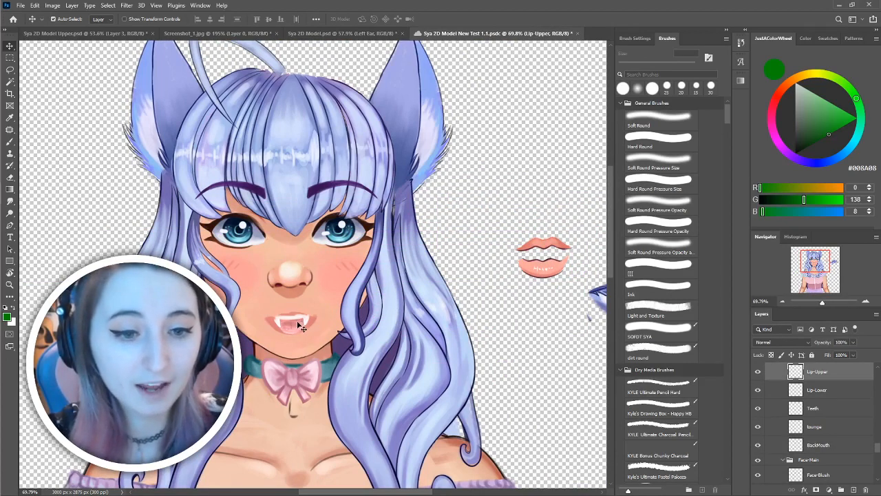
drag(316, 327, 495, 241)
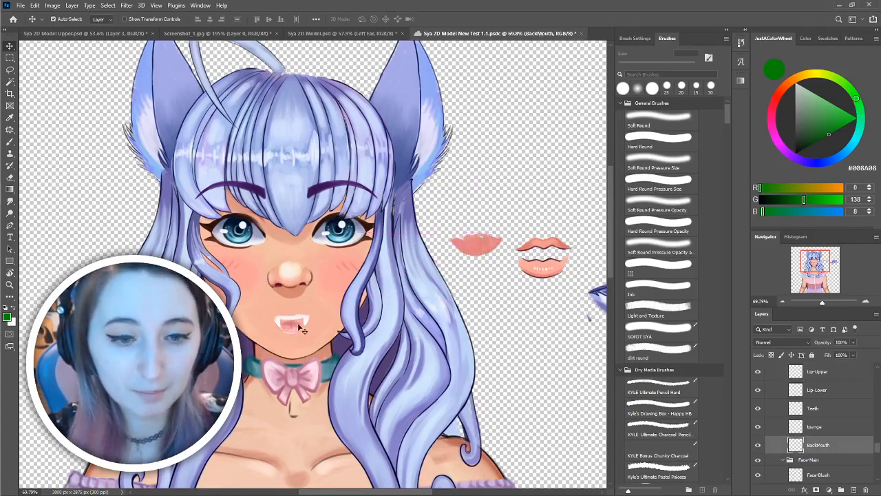
drag(302, 326, 472, 259)
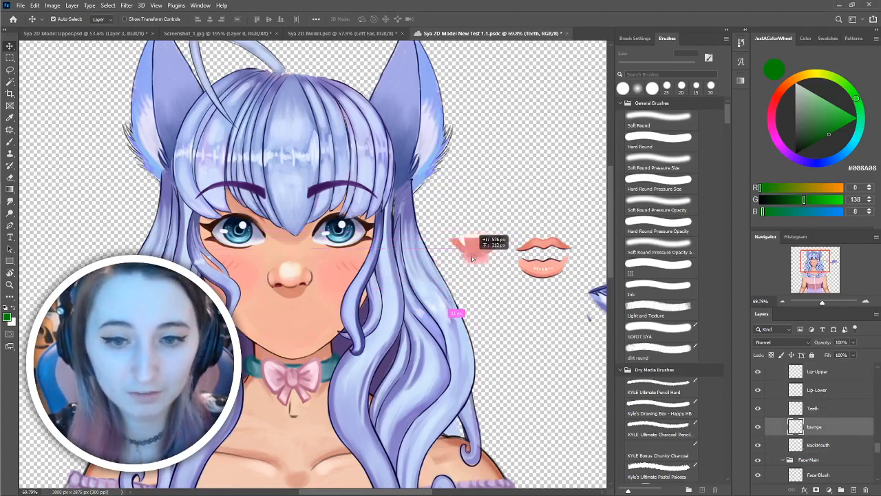
key(ctrl+z)
key(ctrl+z)
key(ctrl+z)
key(ctrl+z)
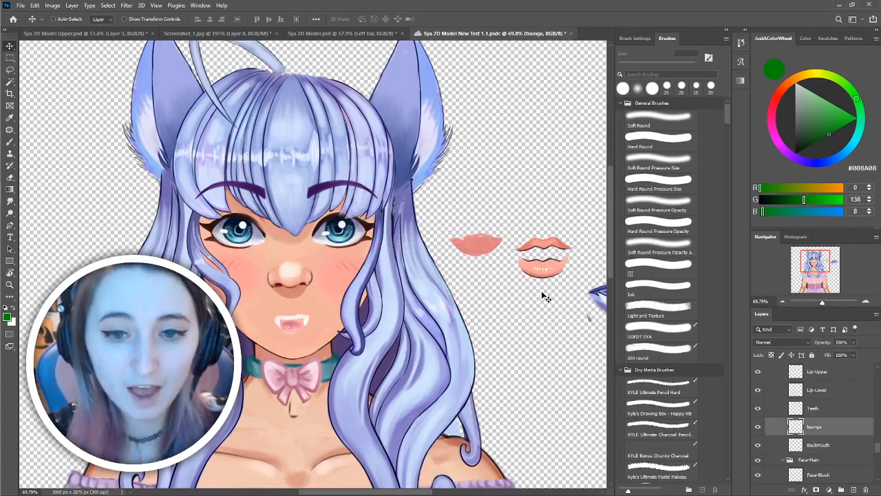
key(ctrl+z)
Shift Lip-Upper and Lip-Lower apart to open the mouth and undo the change.
mouse_move(297, 329)
mouse_down()
mouse_move(296, 346)
mouse_move(295, 303)
mouse_move(294, 314)
mouse_up()
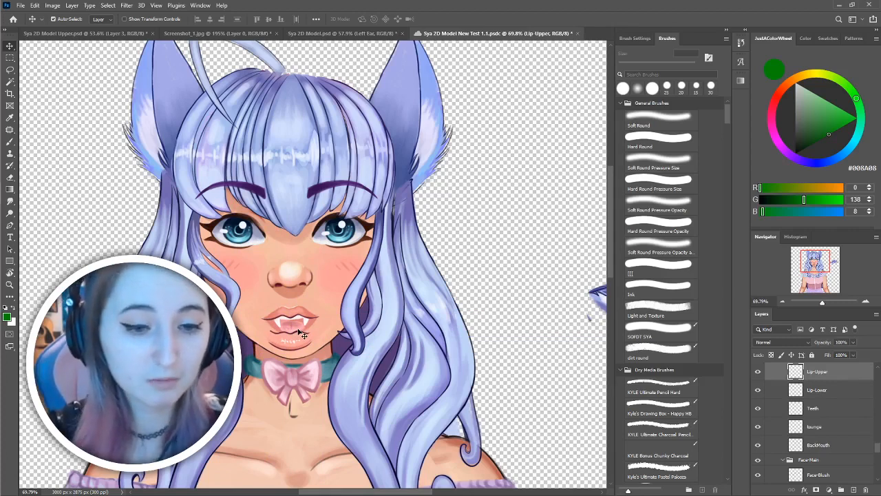
drag(285, 326, 340, 343)
key(z)
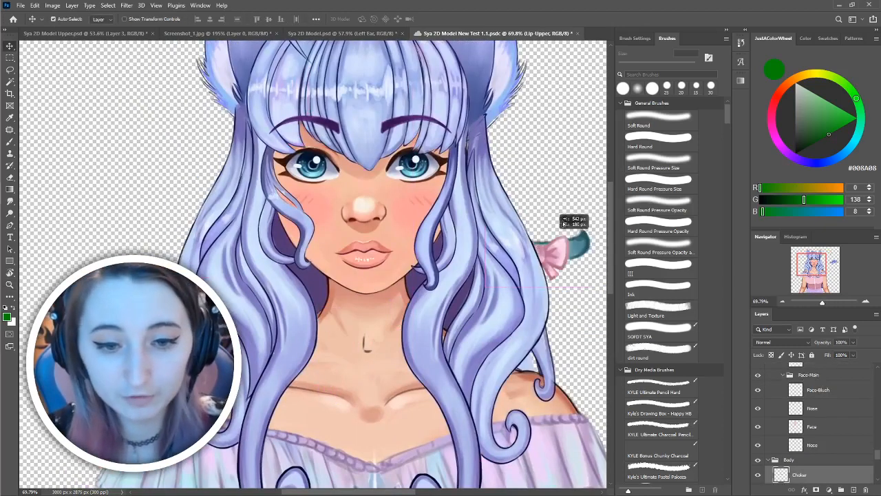
Move the Choker, Dress Top Lace and TorsoMain pieces out of place in turn, undoing each move.
drag(639, 325, 371, 349)
scroll(421, 306, down, 1)
drag(385, 299, 399, 319)
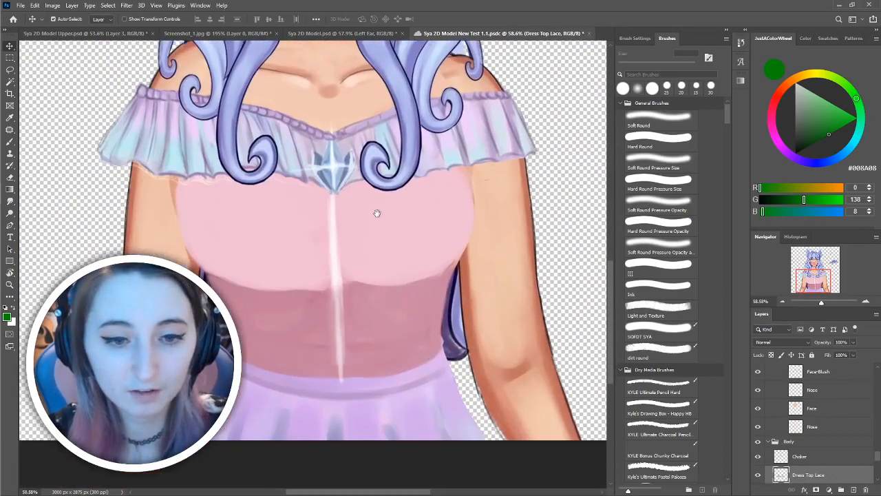
drag(374, 213, 451, 235)
scroll(411, 255, down, 4)
key(ctrl+z)
key(ctrl+z)
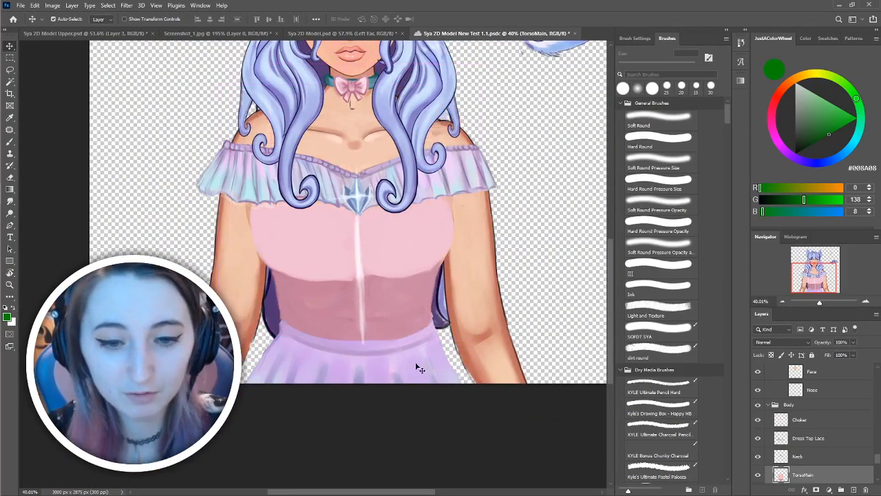
Try shifting the skirt area sideways, undo it, and move the arm outward from the torso.
drag(416, 365, 369, 365)
key(ctrl+z)
drag(472, 267, 502, 258)
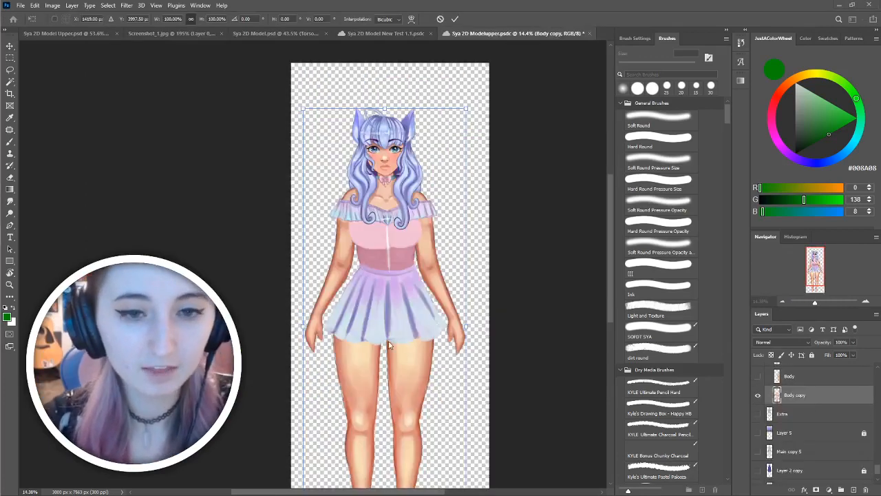
Shift the full Body copy layer up and to the right behind the character, undo the move and close the transform.
scroll(389, 344, up, 3)
scroll(439, 370, down, 3)
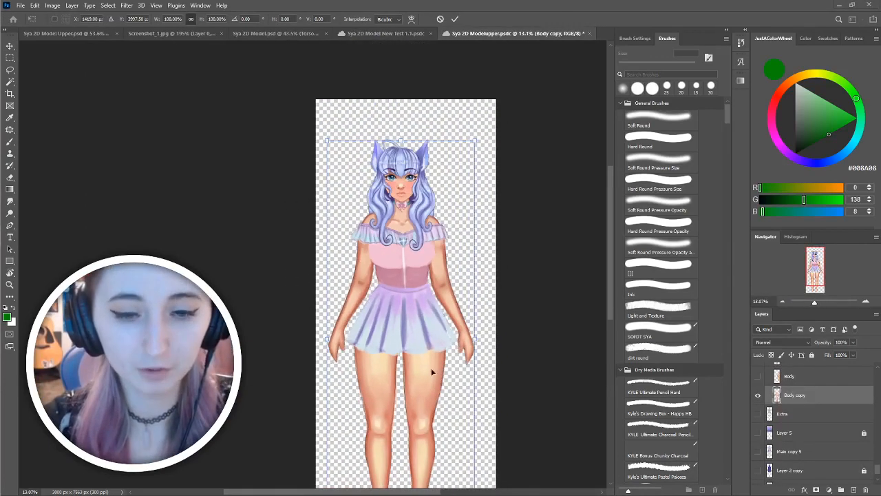
drag(429, 373, 400, 303)
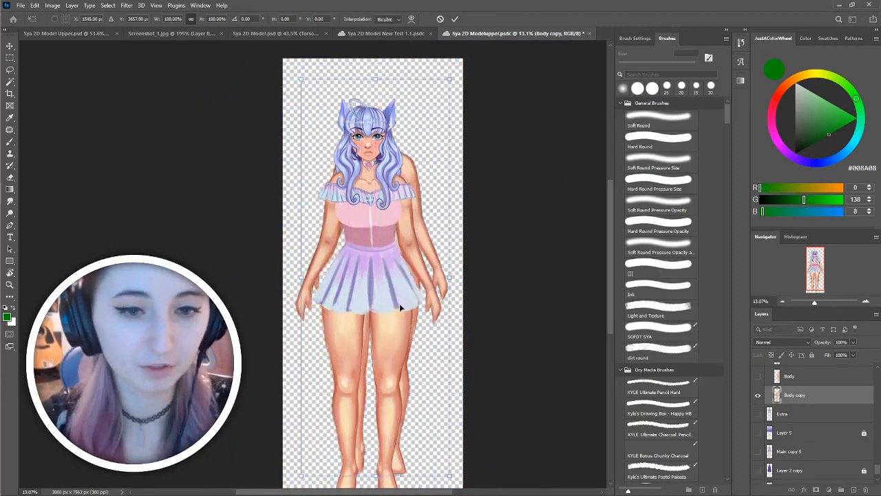
key(ctrl+z)
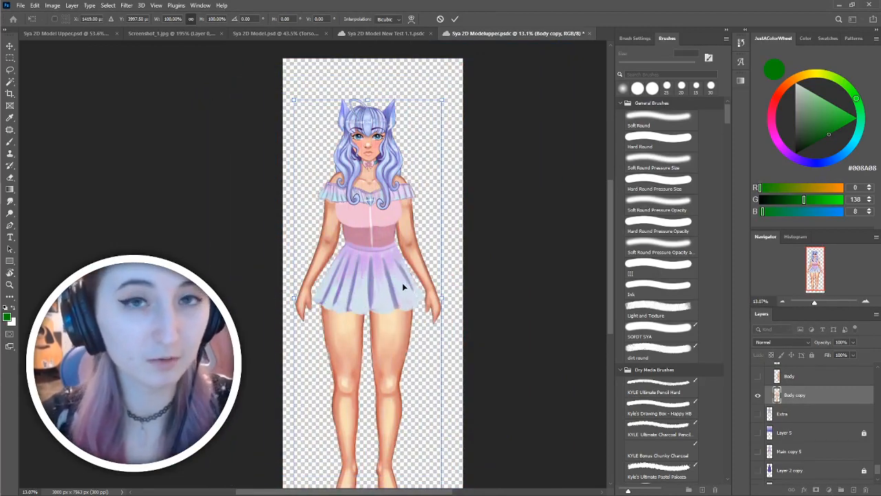
key(Return)
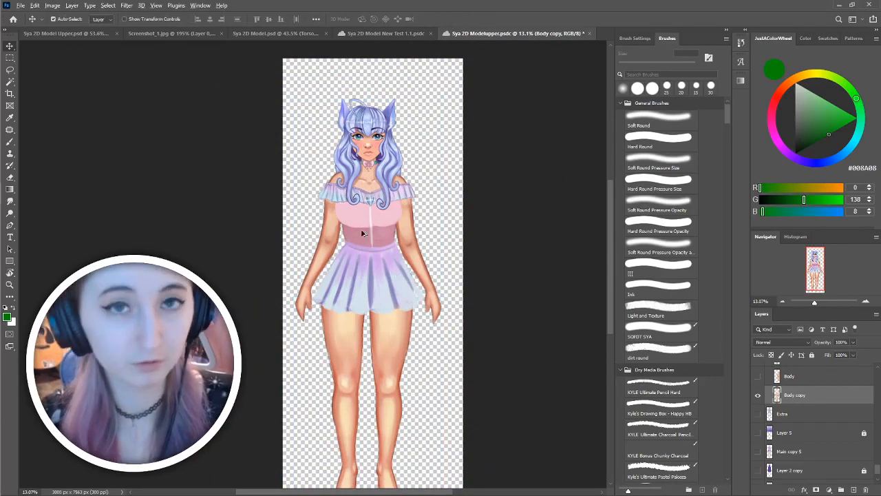
Pull the skirt down off the waist, shift the Legs piece sideways, and undo both moves.
scroll(355, 231, up, 2)
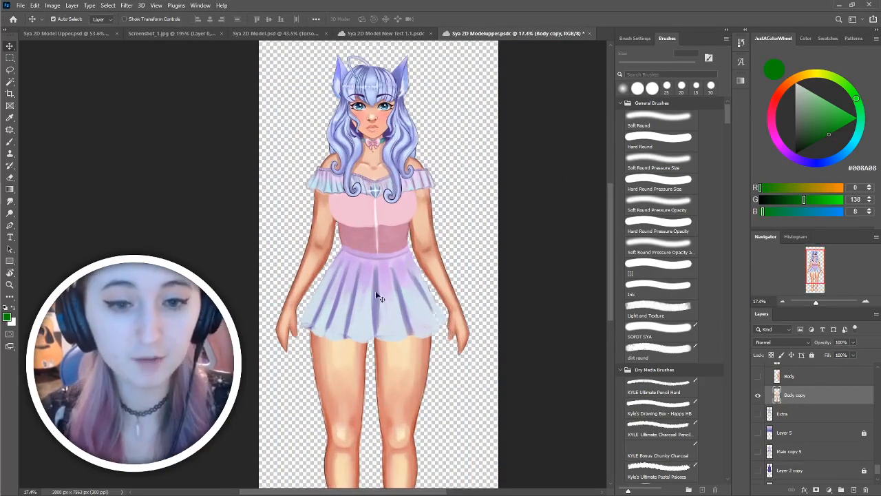
mouse_move(376, 296)
mouse_down()
mouse_move(374, 335)
mouse_move(367, 326)
mouse_move(387, 292)
mouse_up()
drag(419, 363, 488, 357)
key(ctrl+z)
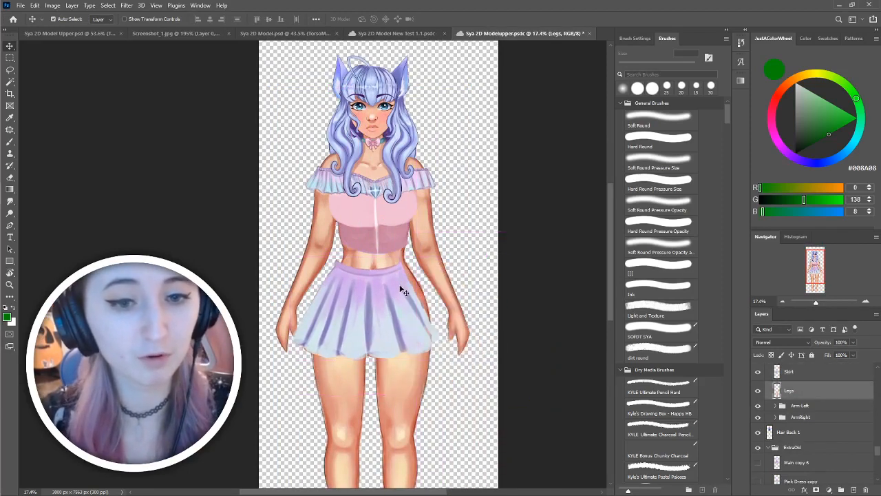
key(ctrl+z)
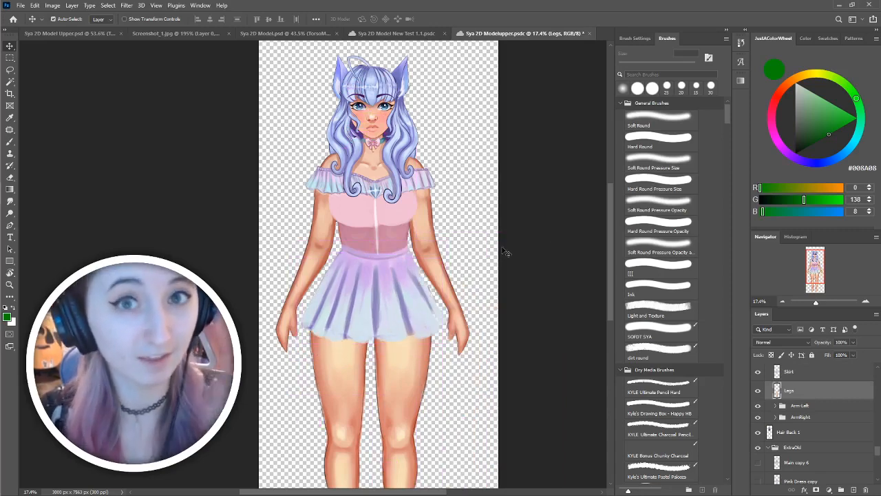
In Sya 2D Model New Test 1.1.psdc, move the upper and lower pieces of both arms outward from the torso.
drag(530, 251, 546, 239)
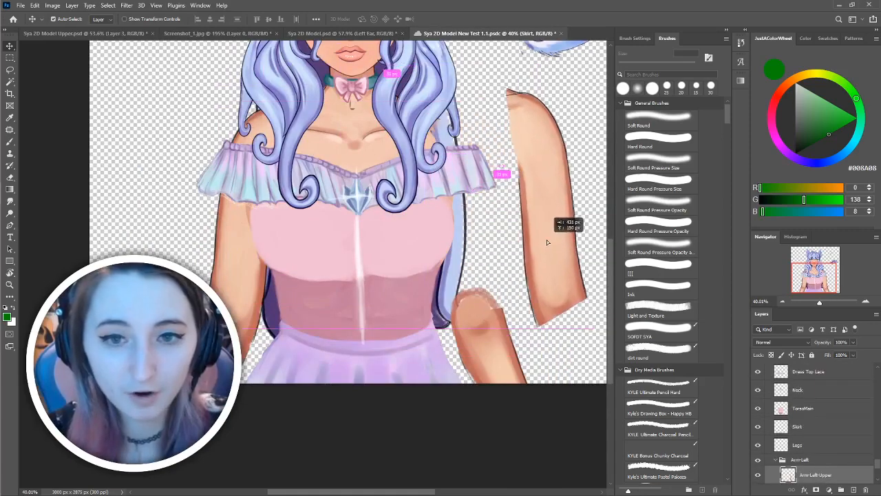
drag(231, 223, 138, 194)
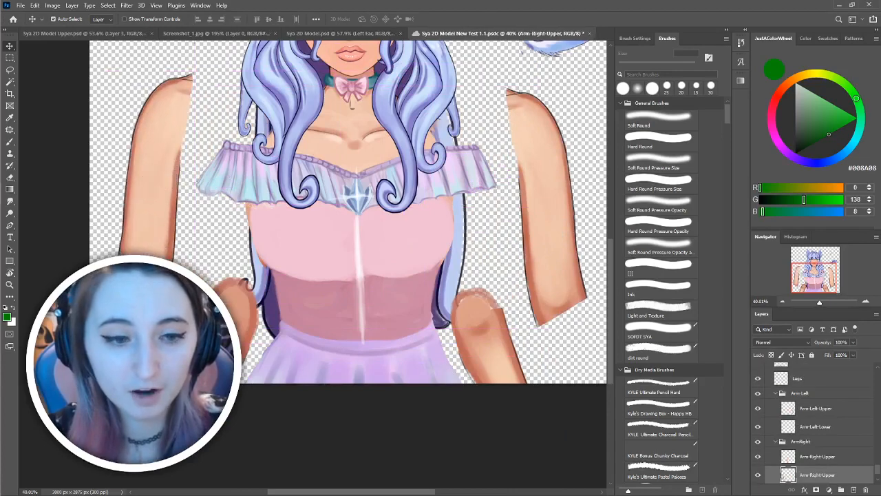
drag(241, 302, 205, 286)
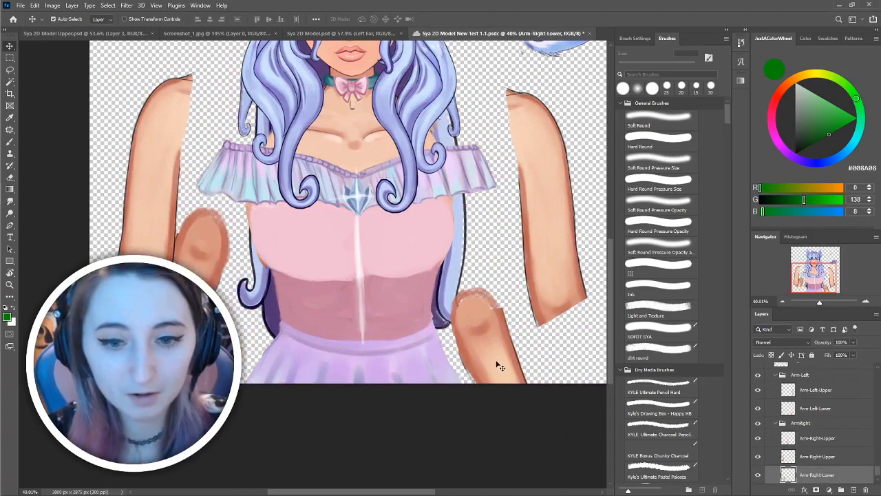
drag(498, 366, 540, 321)
Shift TorsoMain down and to the right, and move the Neck piece onto the empty canvas beside the head.
drag(401, 226, 438, 343)
drag(396, 259, 204, 172)
drag(388, 233, 430, 268)
drag(191, 157, 194, 114)
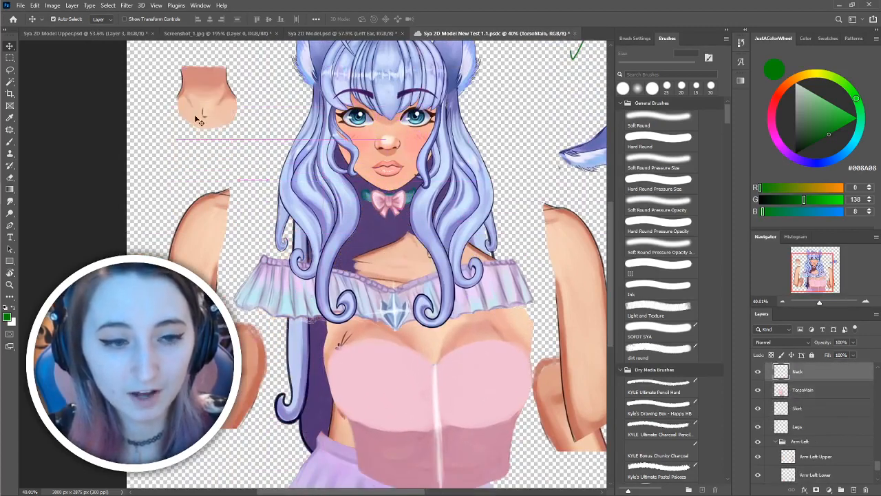
Spread the upper and lower arm pieces farther apart on both sides to expose their overlapping joint ends.
drag(209, 241, 189, 201)
drag(554, 235, 548, 197)
drag(248, 385, 200, 372)
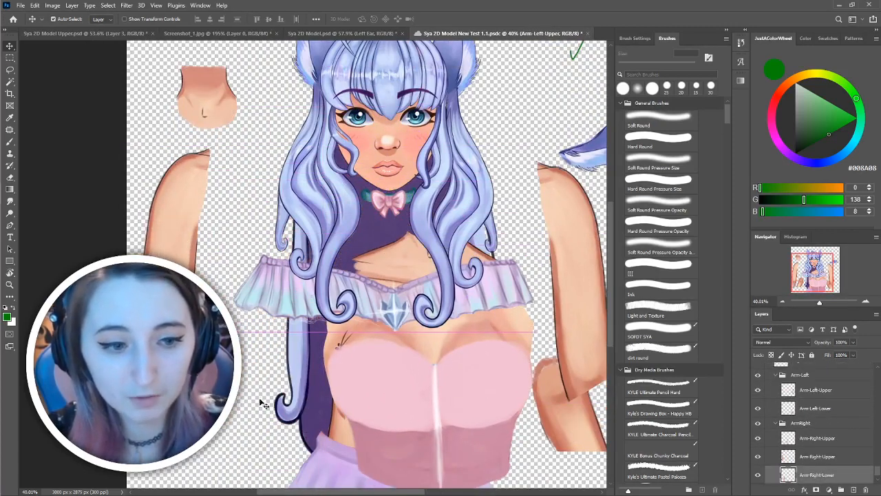
drag(561, 417, 610, 403)
drag(378, 280, 508, 318)
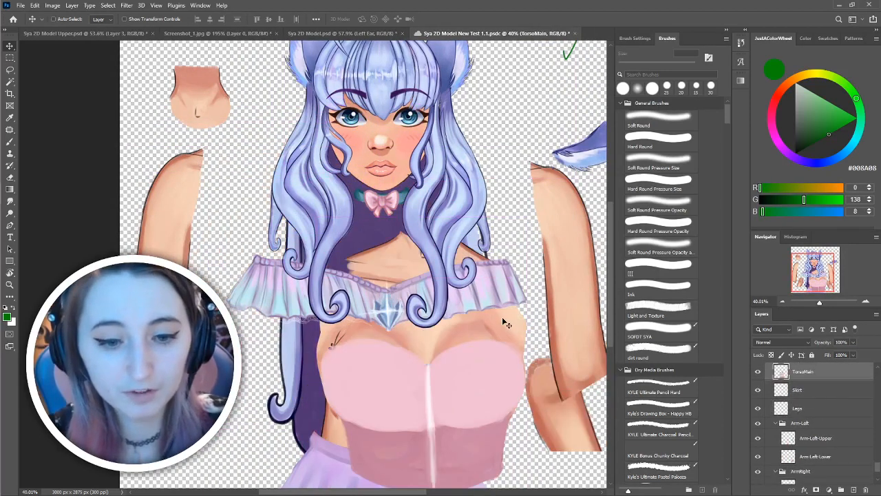
Undo all the arm, neck and torso moves so the character is reassembled.
key(ctrl+z)
key(ctrl+z)
key(ctrl+z)
key(ctrl+z)
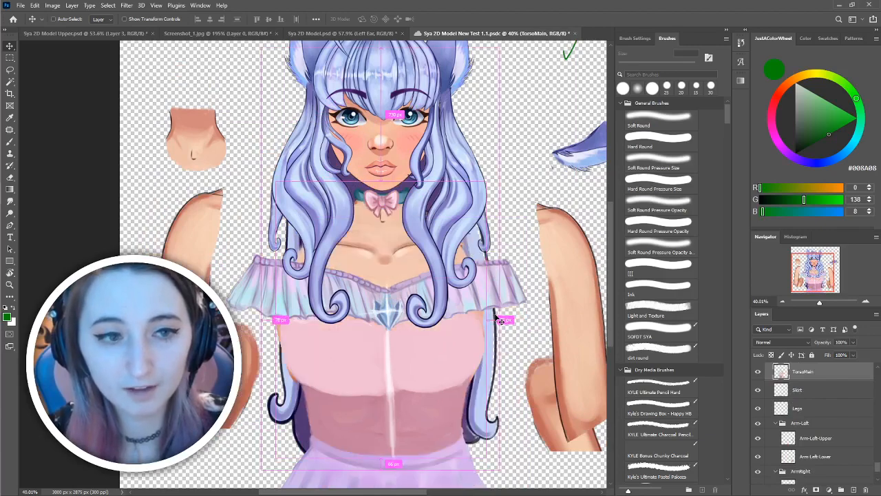
key(ctrl+z)
key(ctrl+z)
key(ctrl+z)
scroll(430, 202, up, 1)
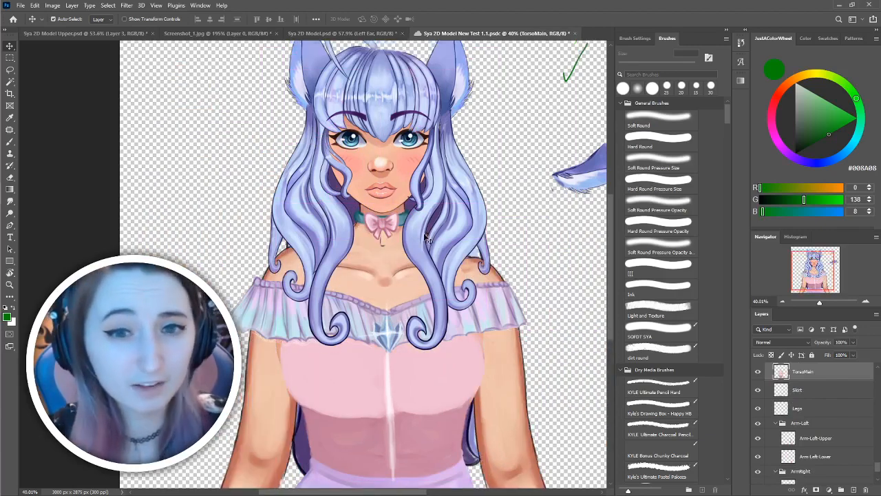
Shift the central HairBang-2 piece sideways, try moving another face-area piece up and outward, and undo both moves.
scroll(426, 238, up, 3)
scroll(376, 219, up, 2)
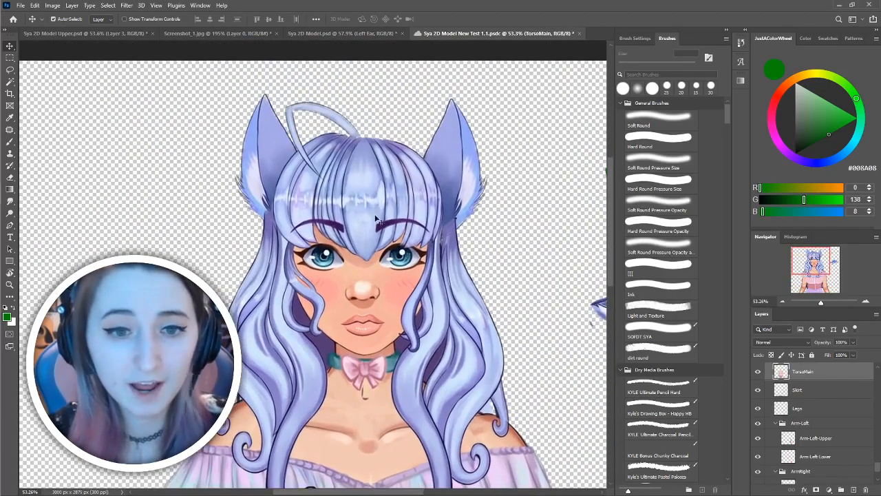
drag(358, 219, 391, 224)
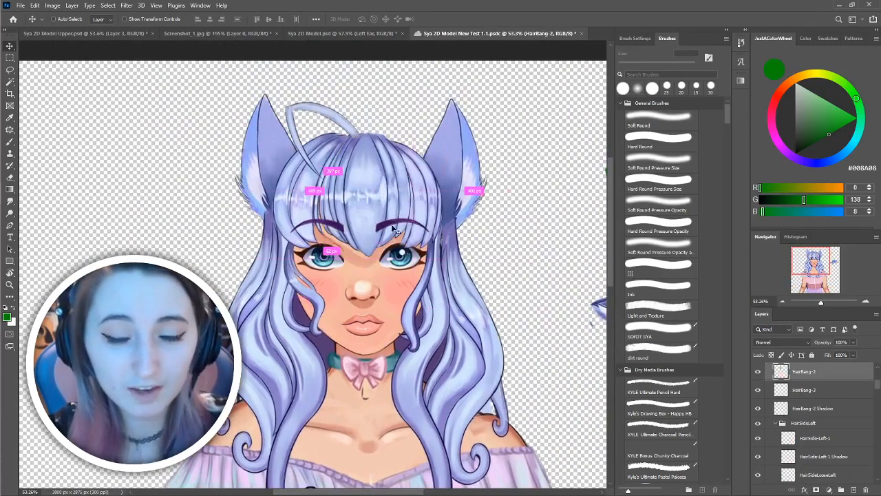
key(ctrl+z)
drag(387, 263, 245, 140)
key(ctrl+z)
In Sya 2D Model.psd, pull the bangs and side hair strands away from the face, and shift Lip-Lower and Pupil R.
click(365, 33)
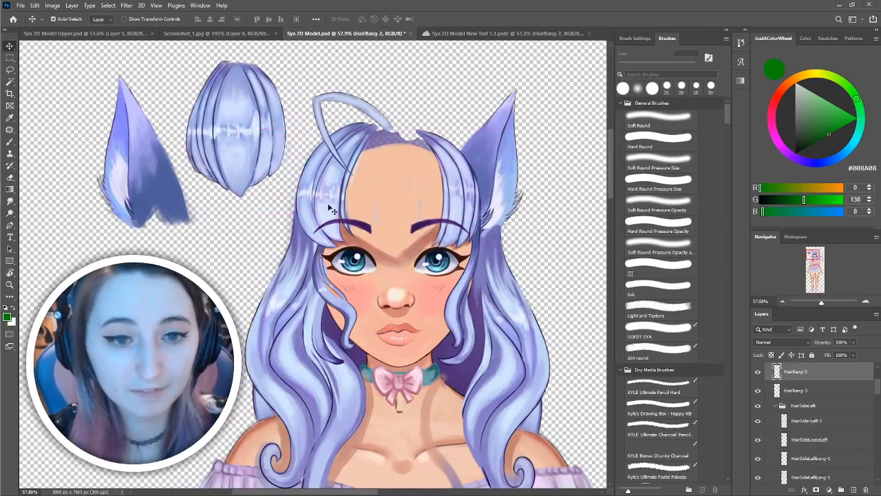
drag(330, 205, 276, 199)
drag(335, 227, 386, 104)
drag(399, 258, 262, 236)
drag(444, 215, 415, 236)
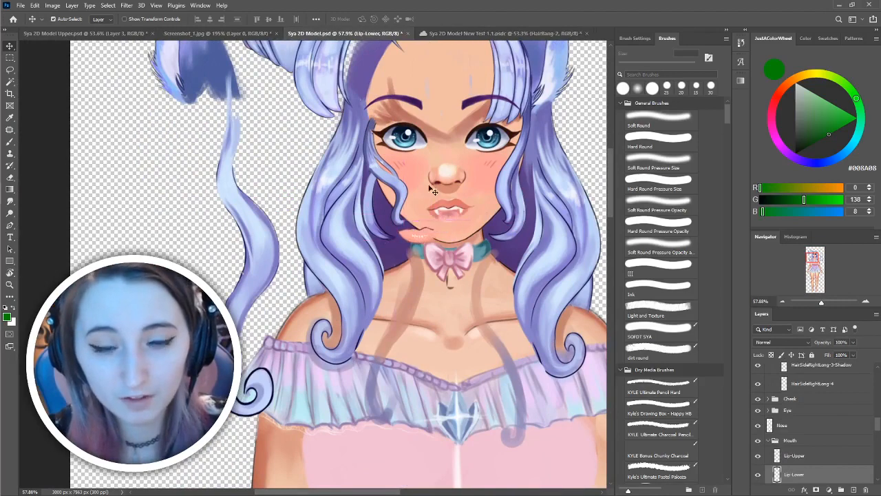
drag(406, 140, 387, 150)
drag(444, 148, 445, 148)
Undo the pupil, lip, hair and ear moves until the whole head is reassembled.
key(ctrl+z)
key(ctrl+z)
key(ctrl+z)
key(ctrl+z)
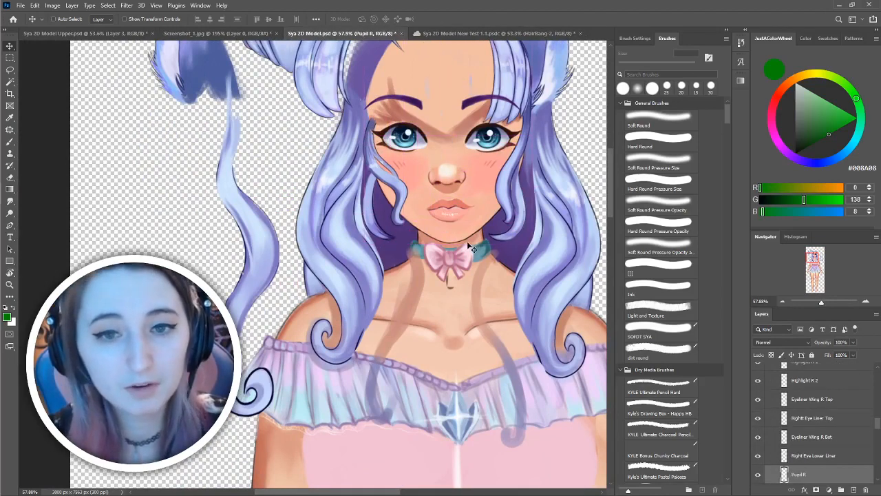
drag(461, 225, 403, 326)
key(ctrl+z)
key(ctrl+z)
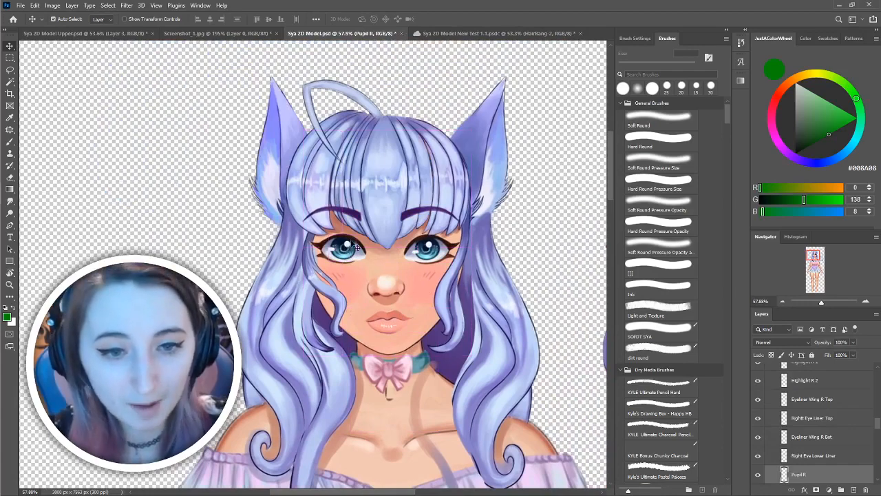
Shift Pupil R and Pupil L slightly downward within their eye whites, and undo both moves.
scroll(347, 242, up, 2)
scroll(337, 318, up, 2)
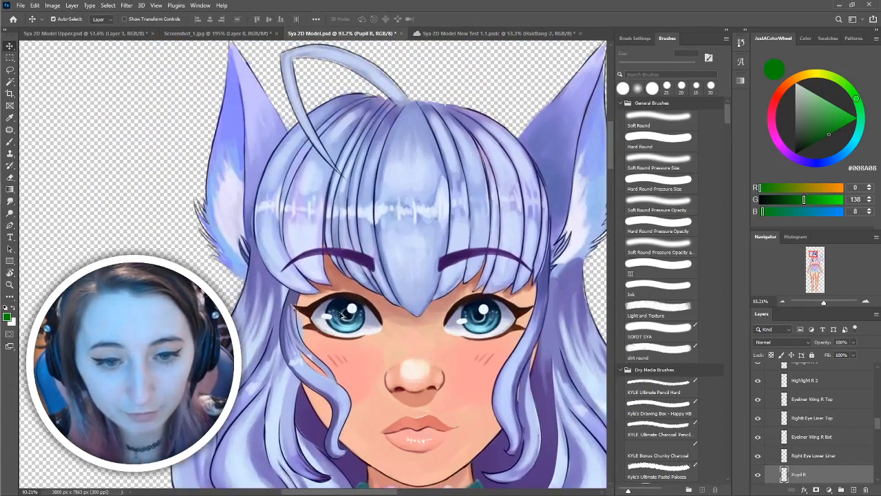
drag(344, 311, 364, 316)
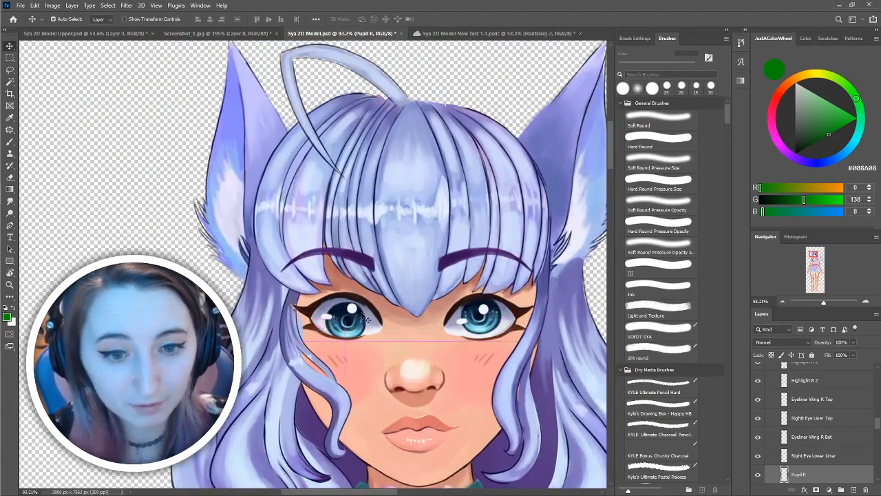
drag(492, 320, 492, 329)
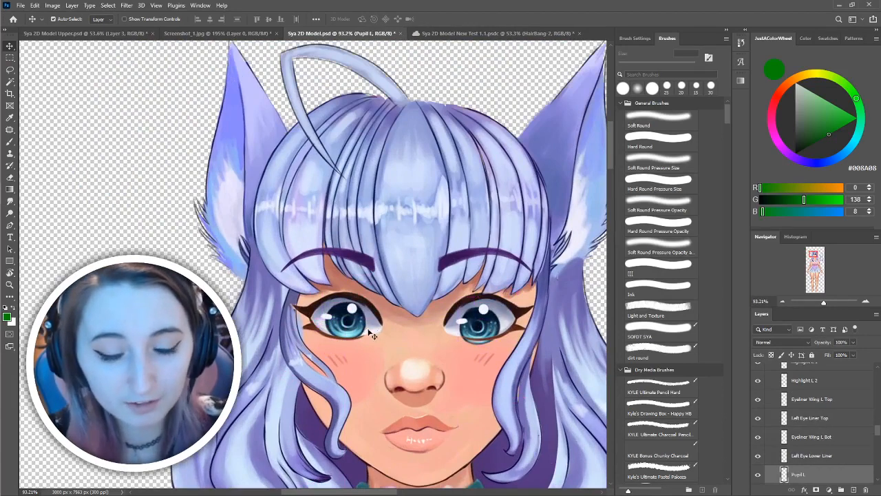
key(ctrl+z)
key(ctrl+z)
Move Pupil R completely out of its eye to expose the blank eye white, returning it to the eye each time.
drag(342, 307, 176, 238)
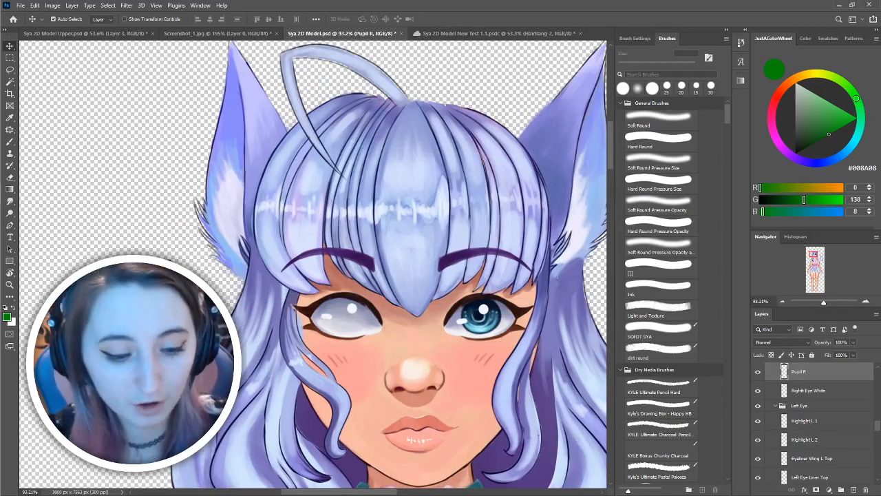
key(e)
key(v)
mouse_move(176, 238)
mouse_down()
mouse_move(183, 232)
mouse_move(351, 308)
mouse_up()
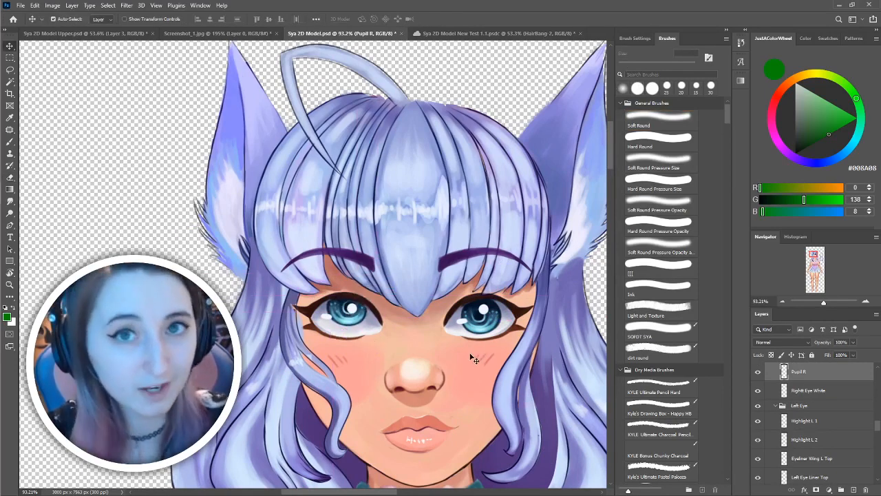
drag(474, 355, 423, 345)
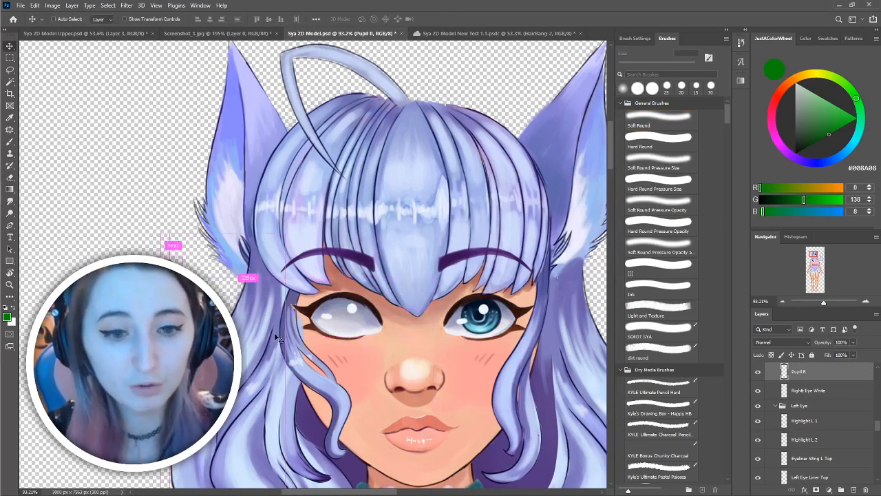
drag(277, 337, 295, 338)
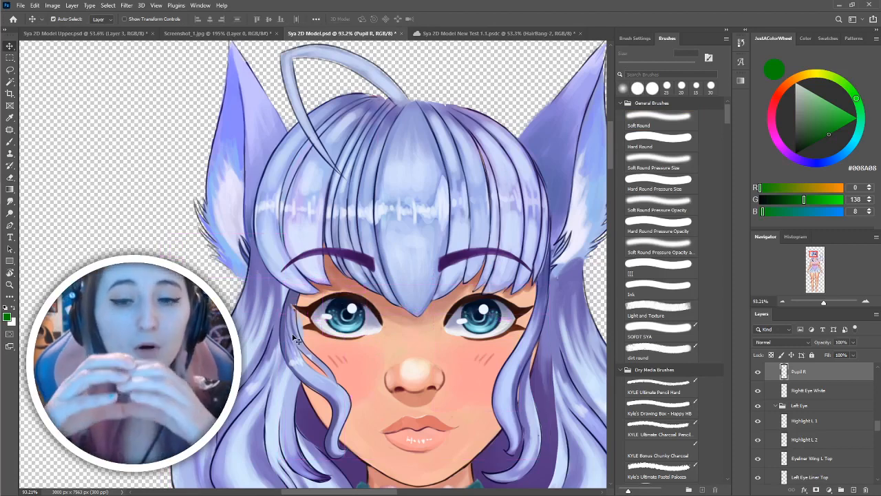